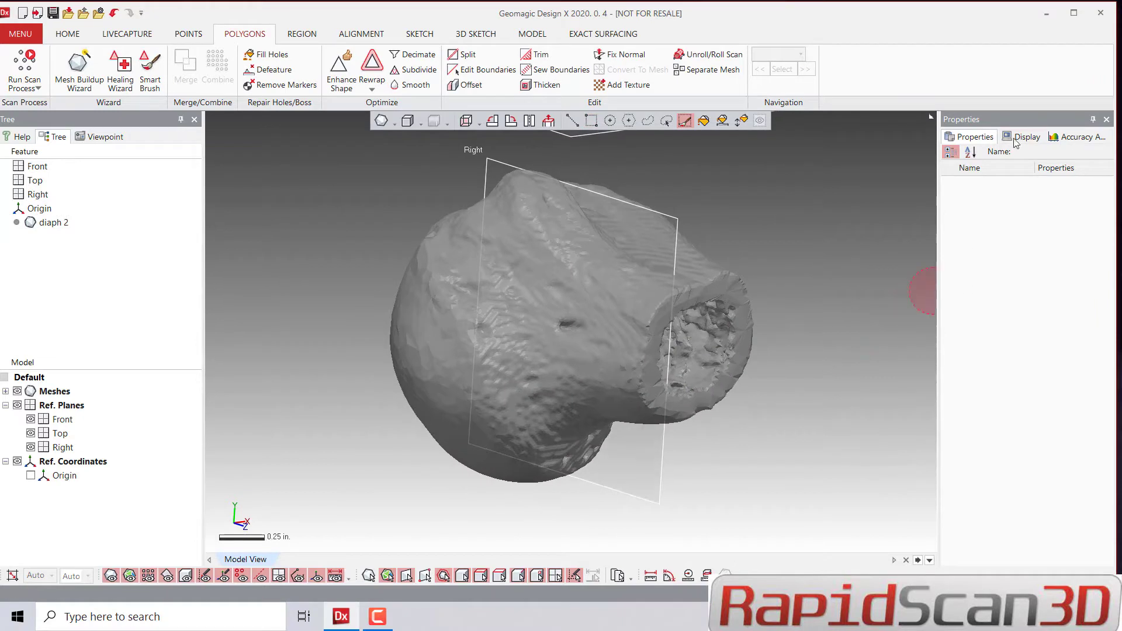
Step: Change the material of the diaph 2 mesh to a bright teal color
left_click(1020, 138)
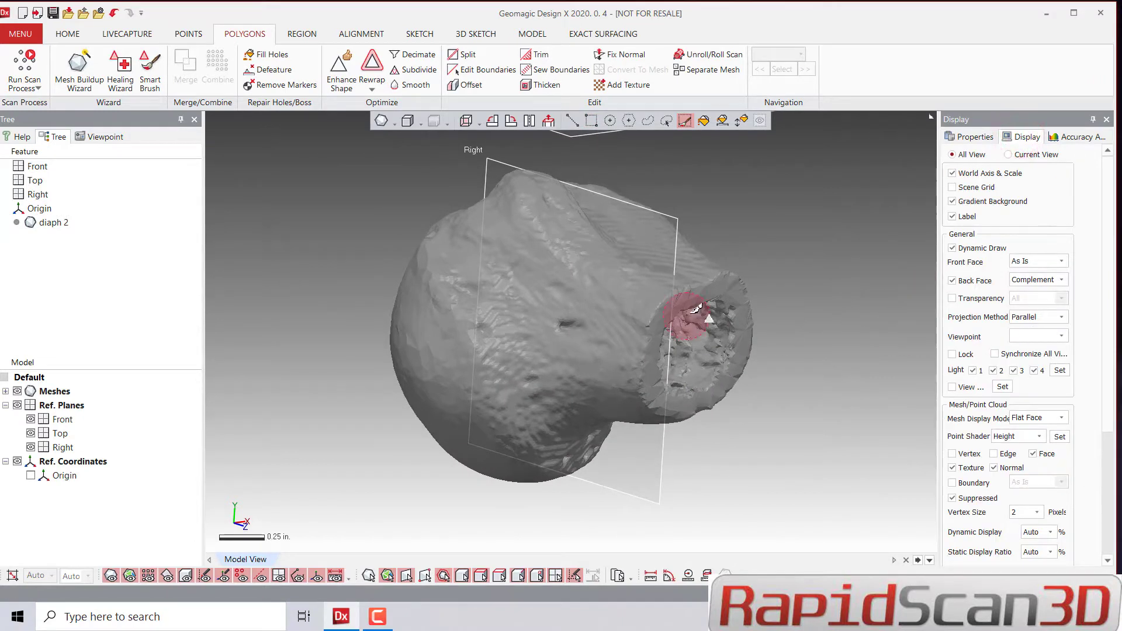
left_click(769, 238)
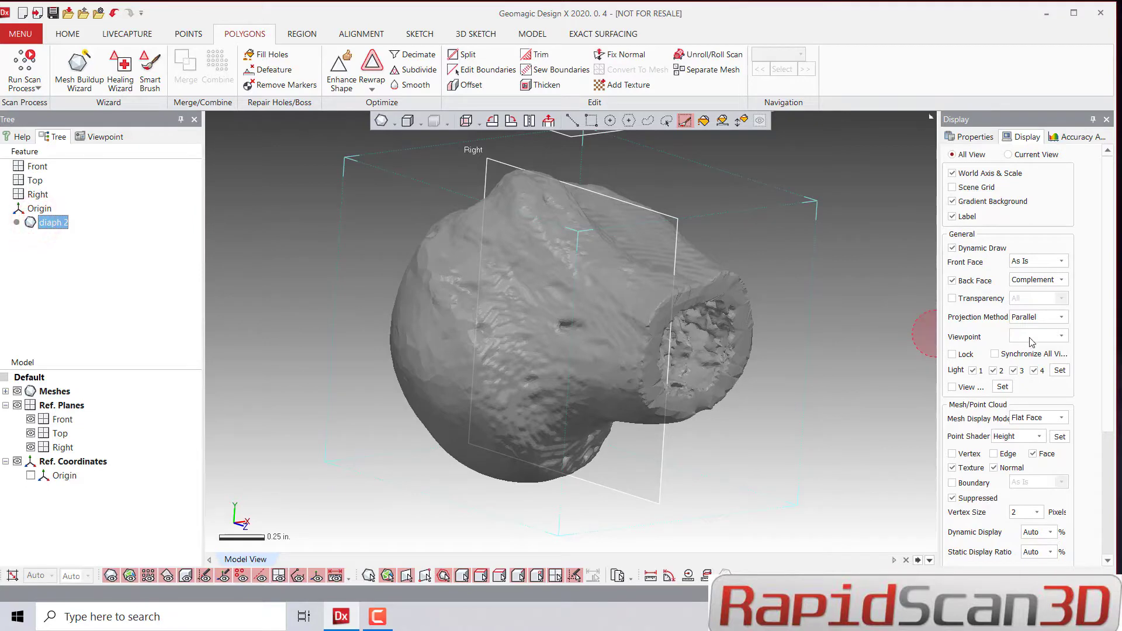
left_click(975, 136)
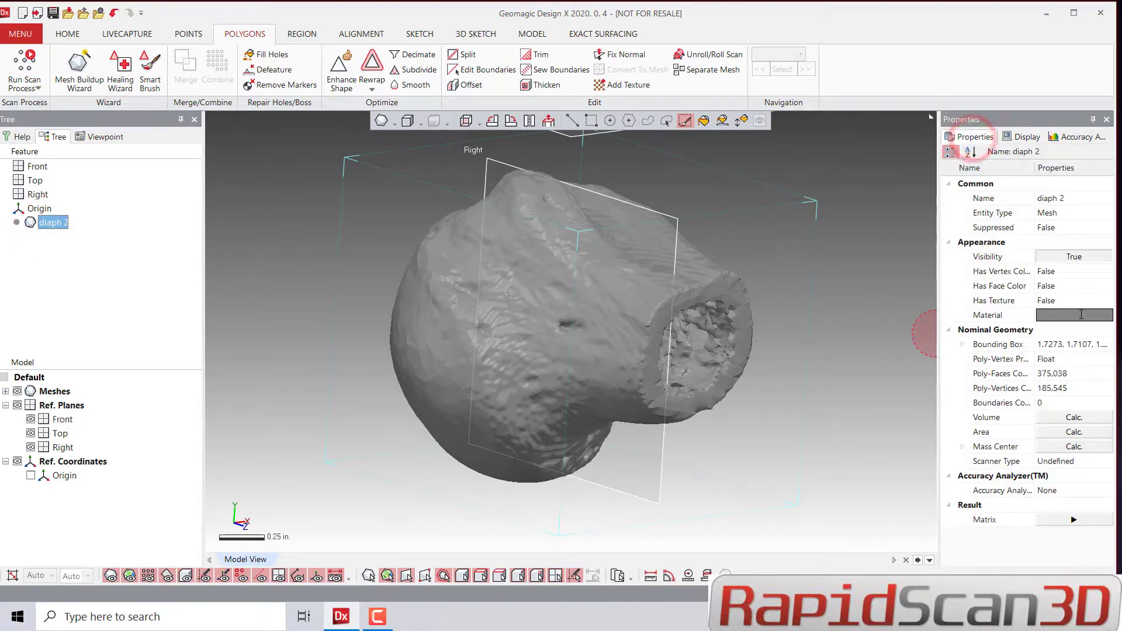
left_click(1080, 315)
left_click(1106, 315)
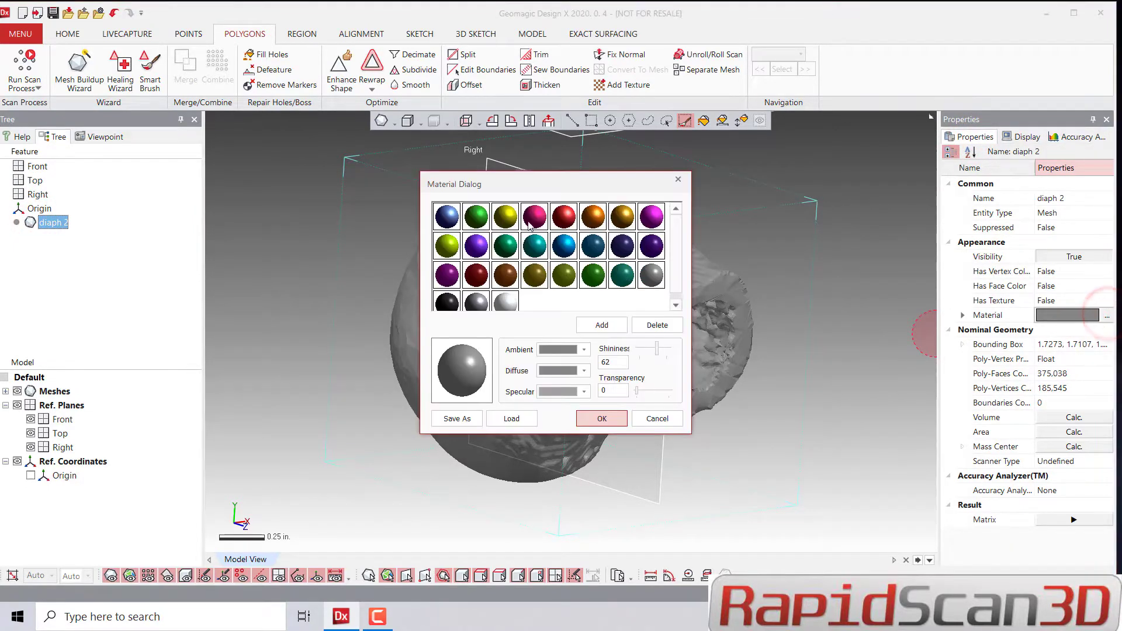
left_click(602, 419)
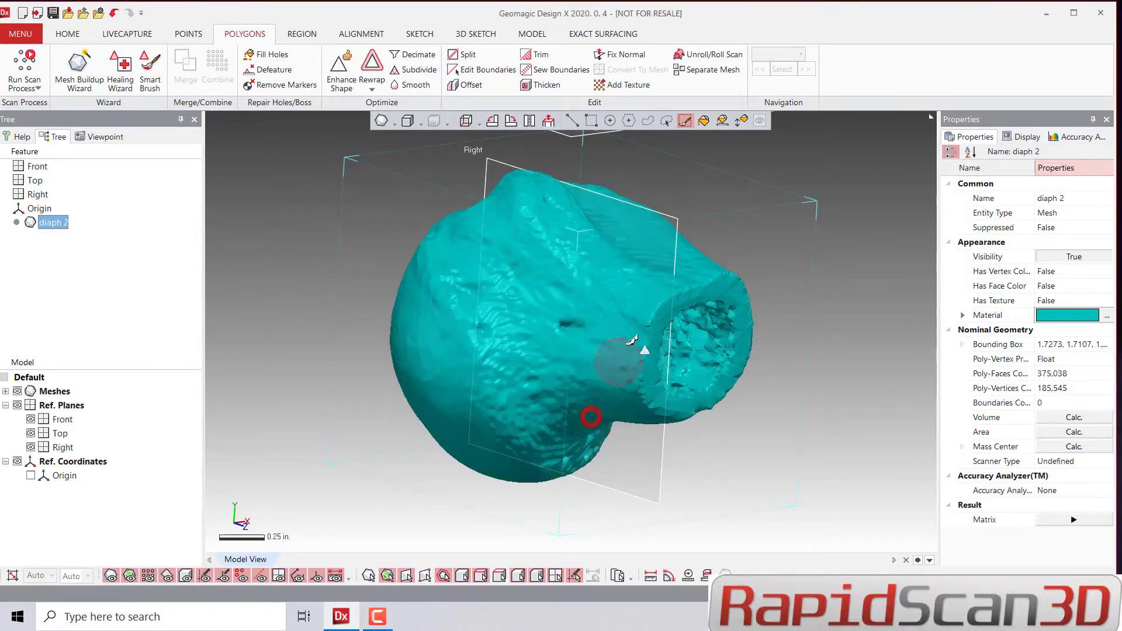
Step: Set up a Virtual Rescan of the diaph 2 mesh and add Icosahedron(20) polyhedral grid plane positions around it
mouse_move(591, 414)
right_mouse_down()
mouse_move(534, 325)
mouse_move(421, 239)
mouse_move(546, 333)
mouse_move(632, 345)
mouse_move(695, 380)
mouse_move(756, 340)
mouse_move(677, 327)
mouse_move(570, 368)
mouse_move(514, 321)
mouse_move(500, 230)
mouse_move(605, 271)
mouse_move(683, 281)
mouse_move(503, 383)
mouse_move(625, 325)
mouse_move(659, 273)
mouse_move(436, 263)
mouse_move(713, 288)
mouse_move(584, 321)
mouse_move(699, 319)
mouse_move(619, 295)
mouse_move(476, 283)
mouse_move(593, 268)
mouse_move(543, 306)
mouse_move(513, 265)
right_mouse_up()
scroll(549, 330, "up", 5)
scroll(683, 282, "down", 5)
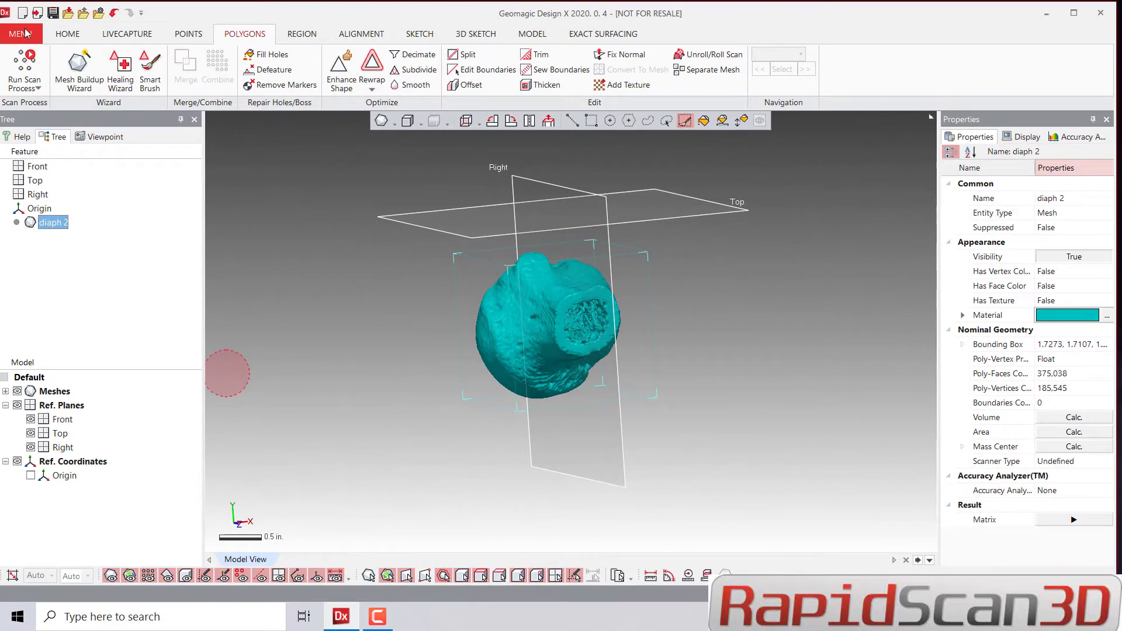
left_click(25, 33)
mouse_move(51, 153)
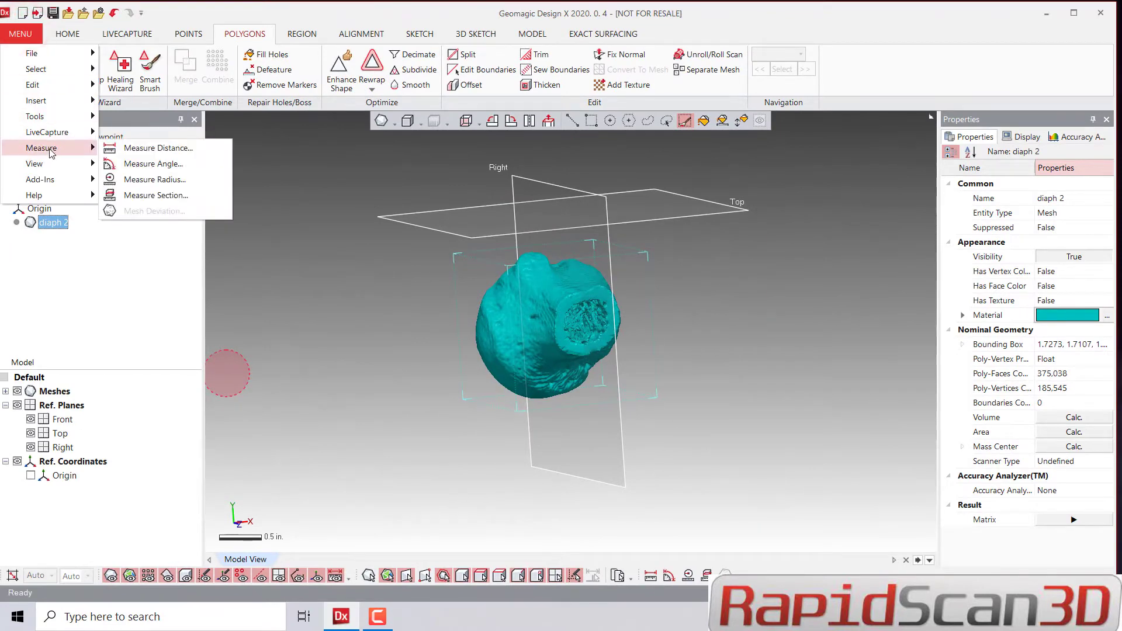
left_click(54, 116)
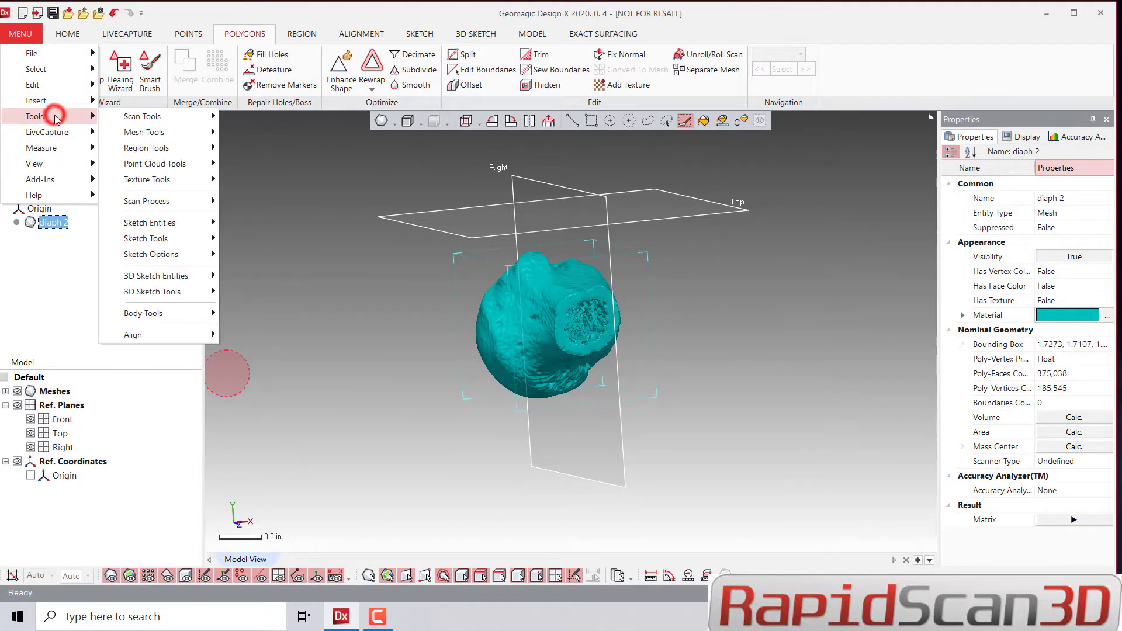
mouse_move(150, 136)
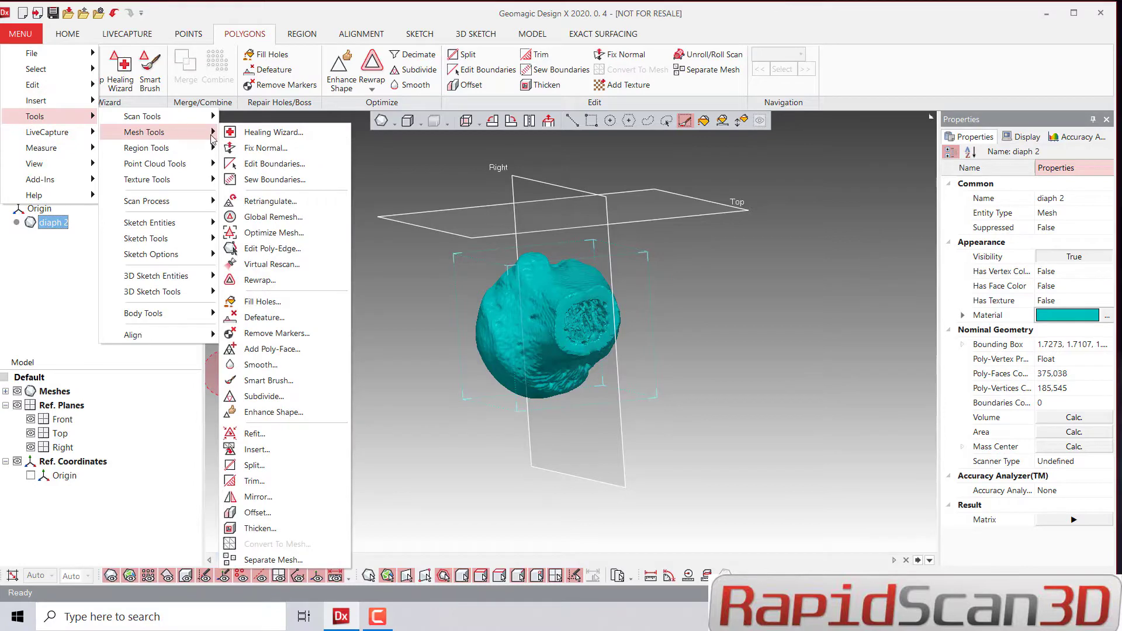
left_click(273, 264)
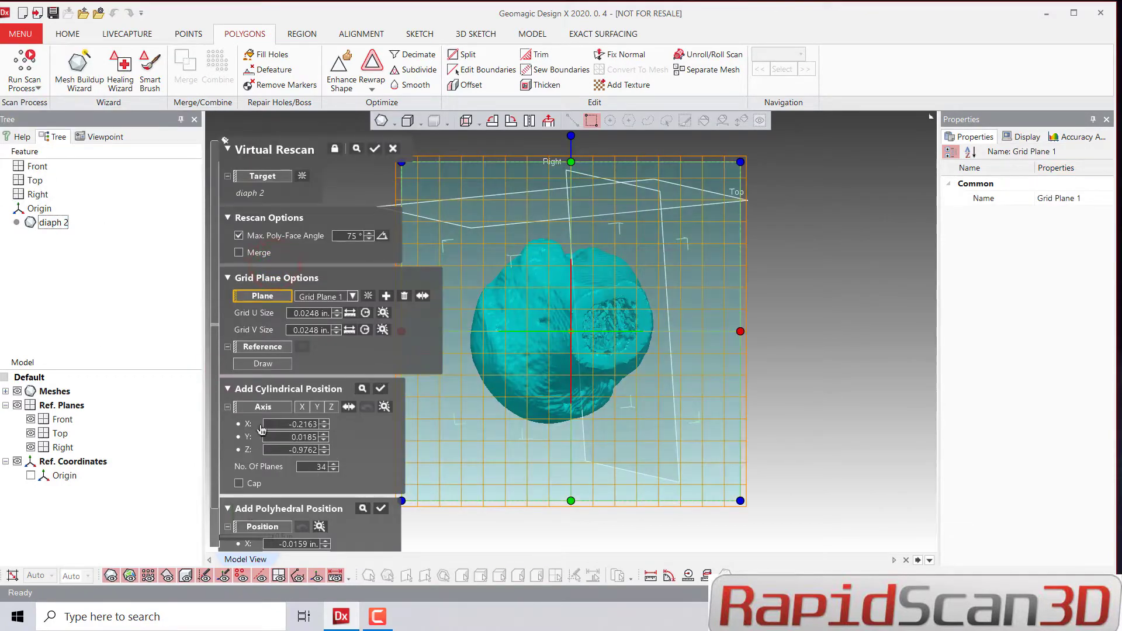
left_click_drag(214, 288, 214, 353)
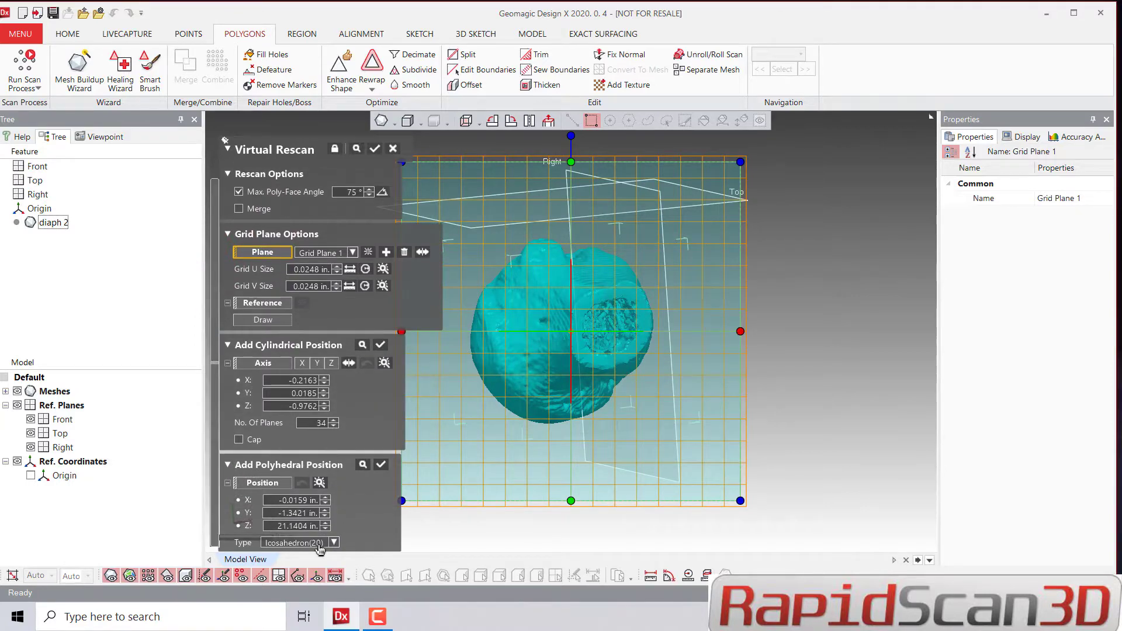
left_click(362, 465)
mouse_move(630, 381)
right_mouse_down()
mouse_move(588, 384)
mouse_move(621, 381)
mouse_move(608, 381)
right_mouse_up()
left_click(381, 466)
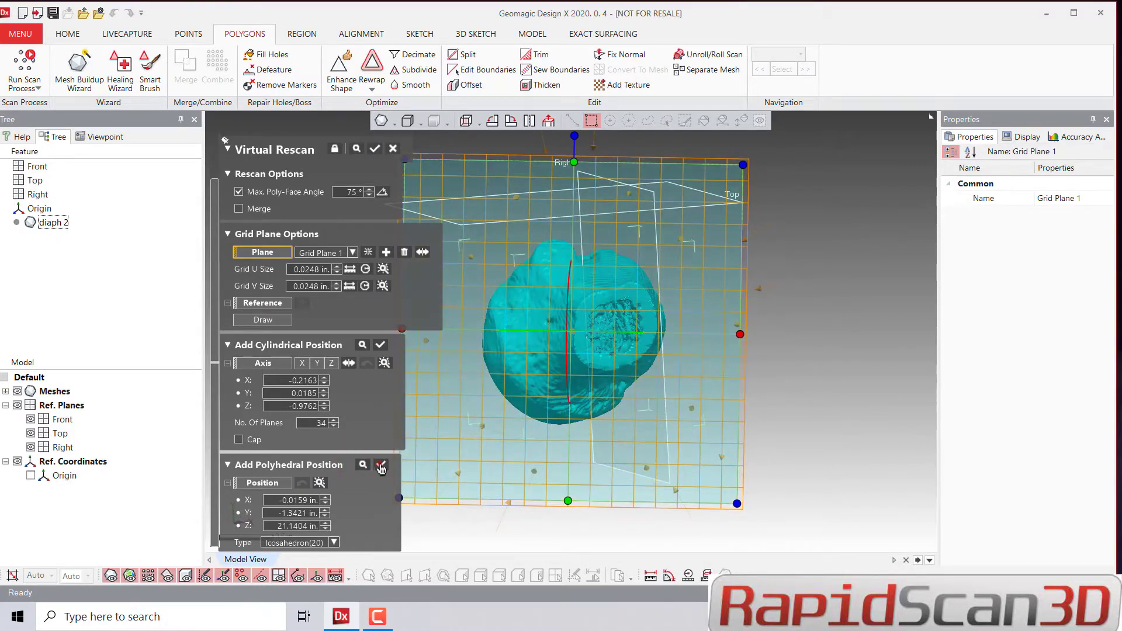
Step: Preview the virtual rescan, check the mesh at the hollow bone end, and apply the rescan
left_click(356, 149)
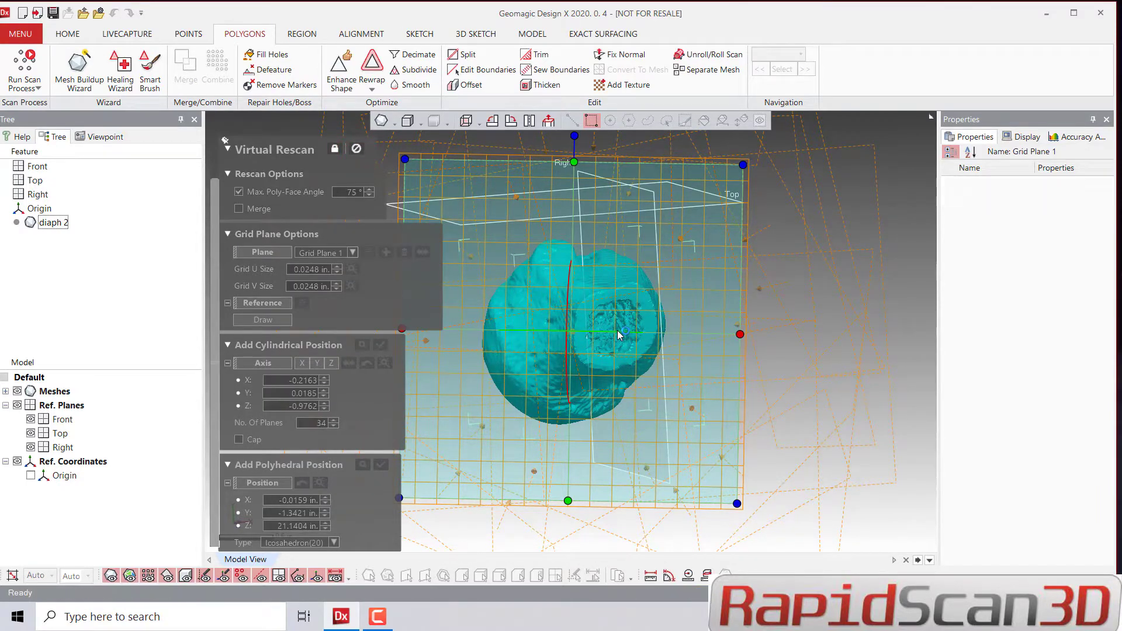
scroll(617, 330, "up", 5)
right_click_drag(618, 323, 590, 274)
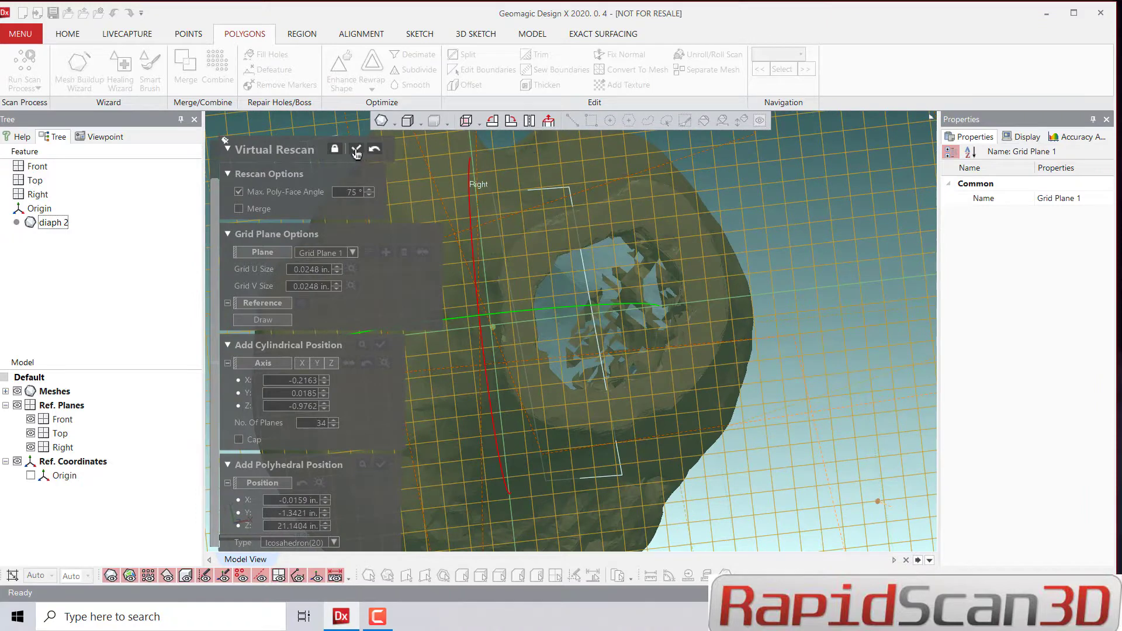
left_click(356, 153)
right_click_drag(350, 143, 917, 331)
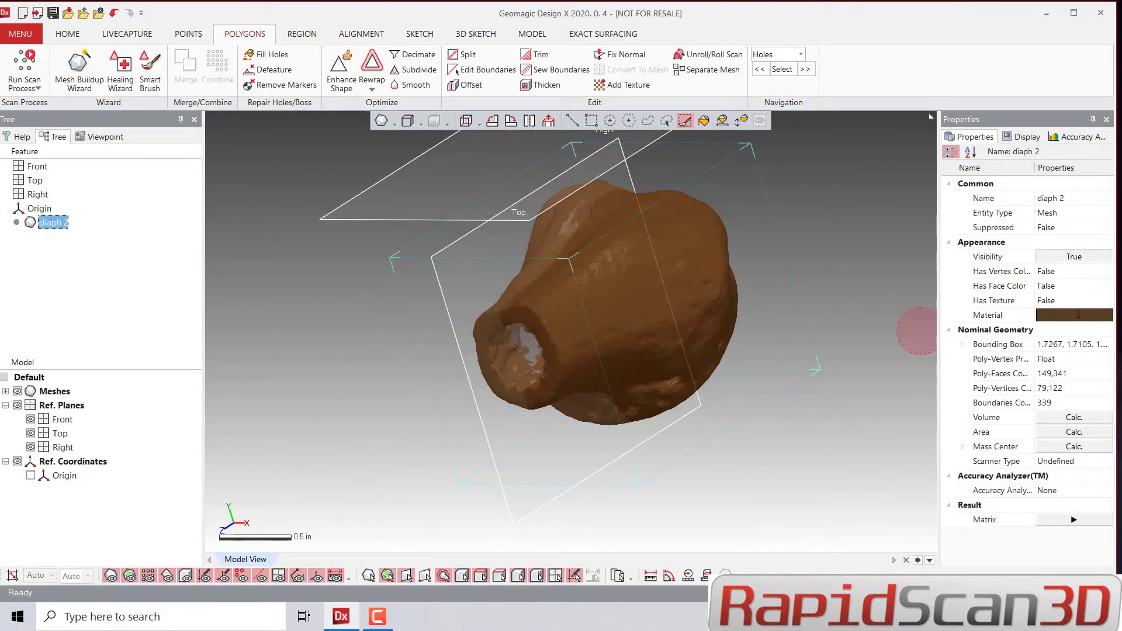
Step: Change the rescanned mesh's material to dark teal green
left_click(1074, 314)
left_click(1107, 315)
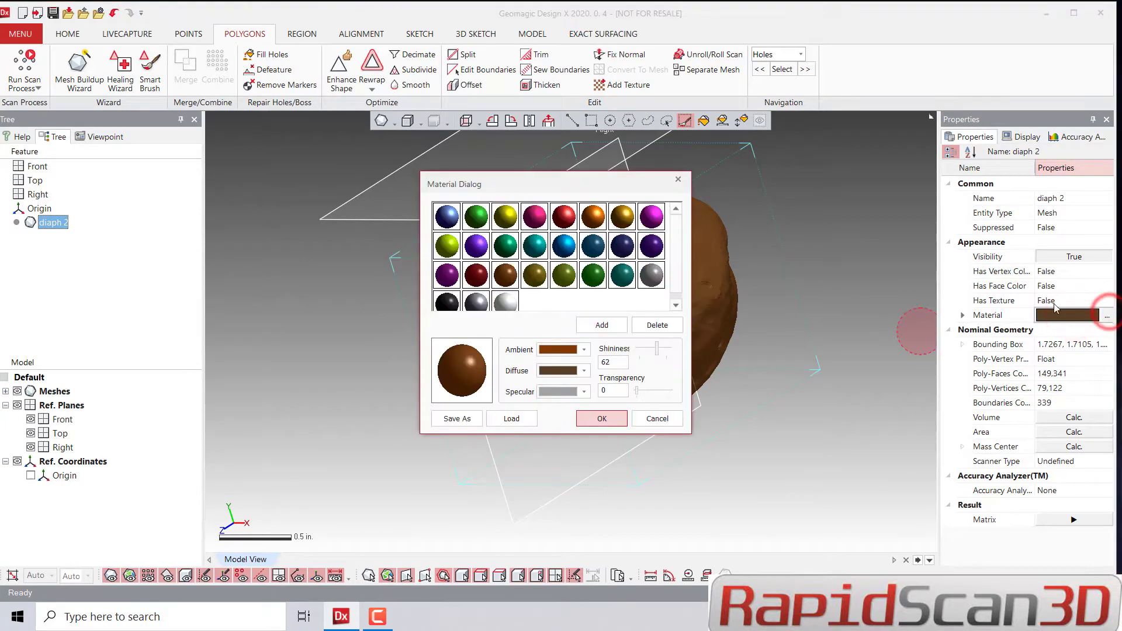
left_click(620, 280)
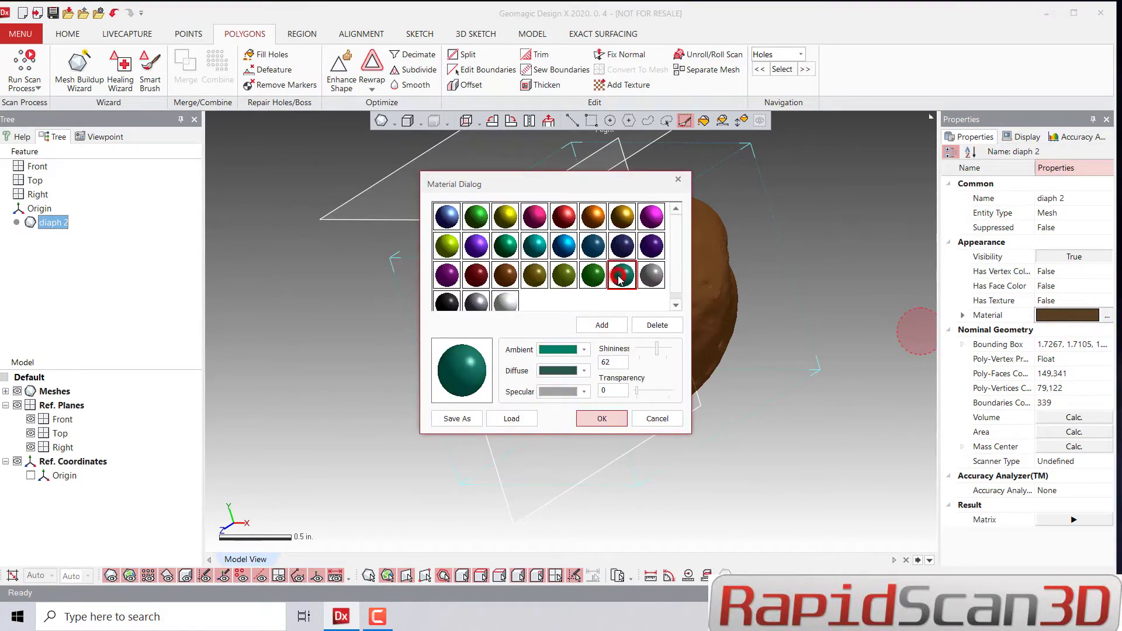
left_click(601, 419)
right_click_drag(580, 405, 772, 391)
scroll(734, 268, "up", 1)
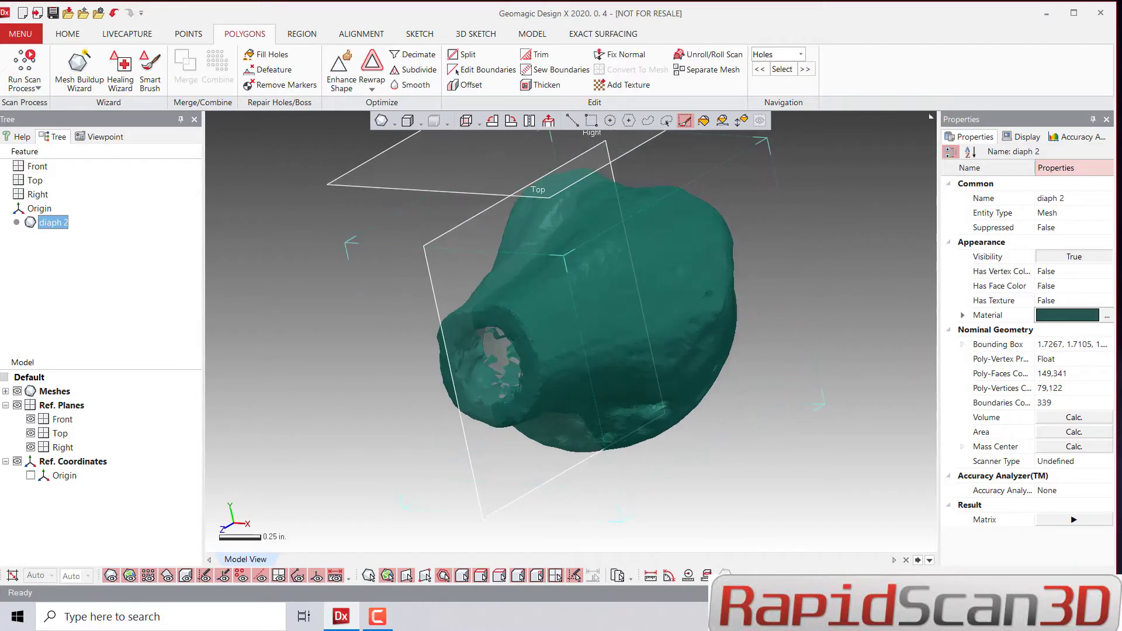
Step: Change the rescanned mesh's material to light blue
left_click(1105, 316)
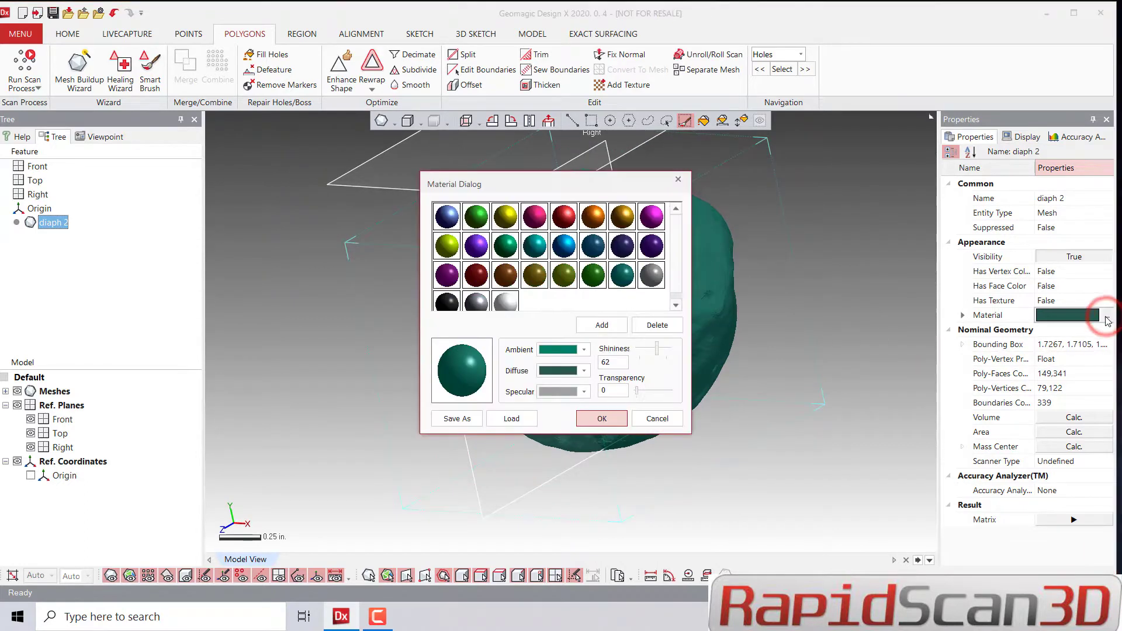
left_click(509, 250)
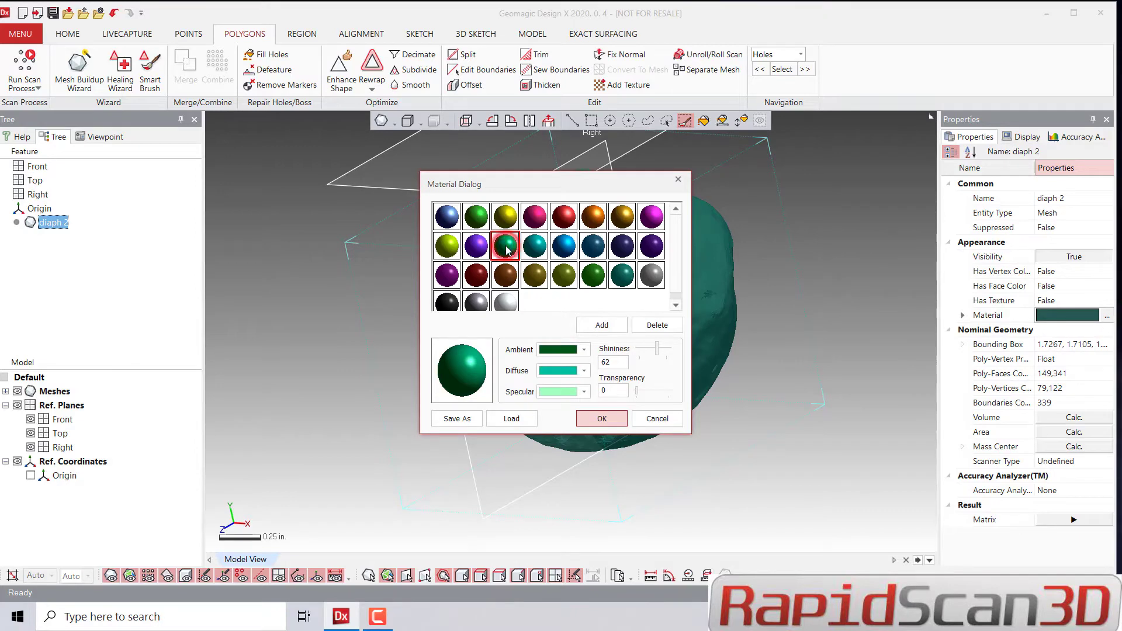
left_click(455, 222)
left_click(602, 420)
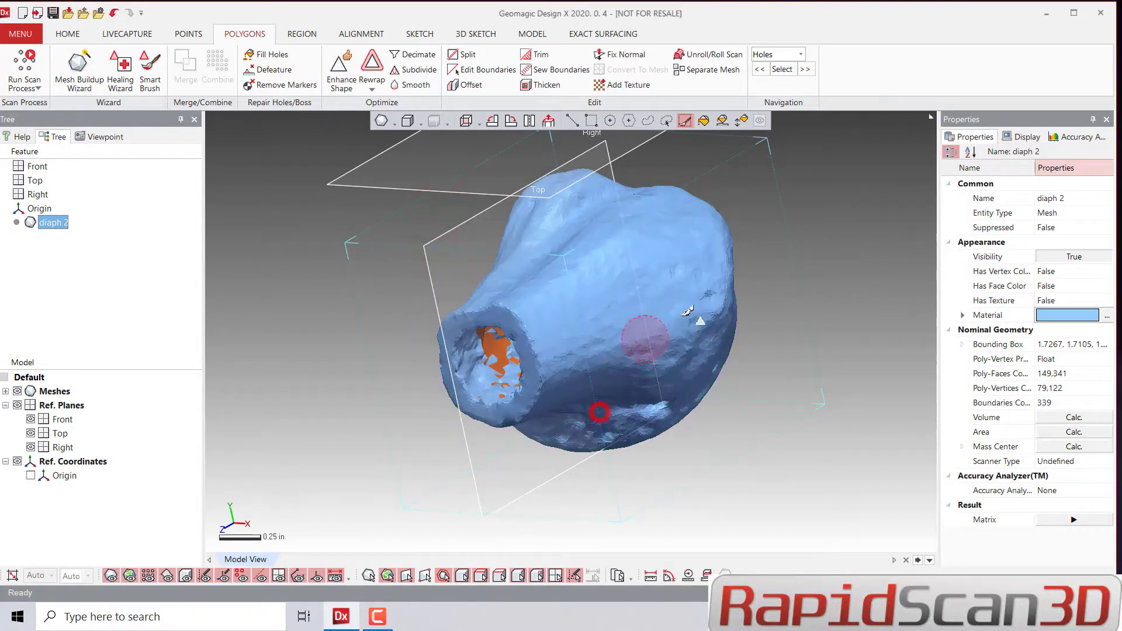
Step: Start the Healing Wizard on the diaph 2 mesh and exclude folded, small and crossing poly-faces from the repair
right_click_drag(654, 343, 852, 303)
right_click_drag(550, 333, 430, 401)
scroll(529, 361, "up", 5)
scroll(530, 361, "up", 3)
right_click_drag(530, 361, 253, 121)
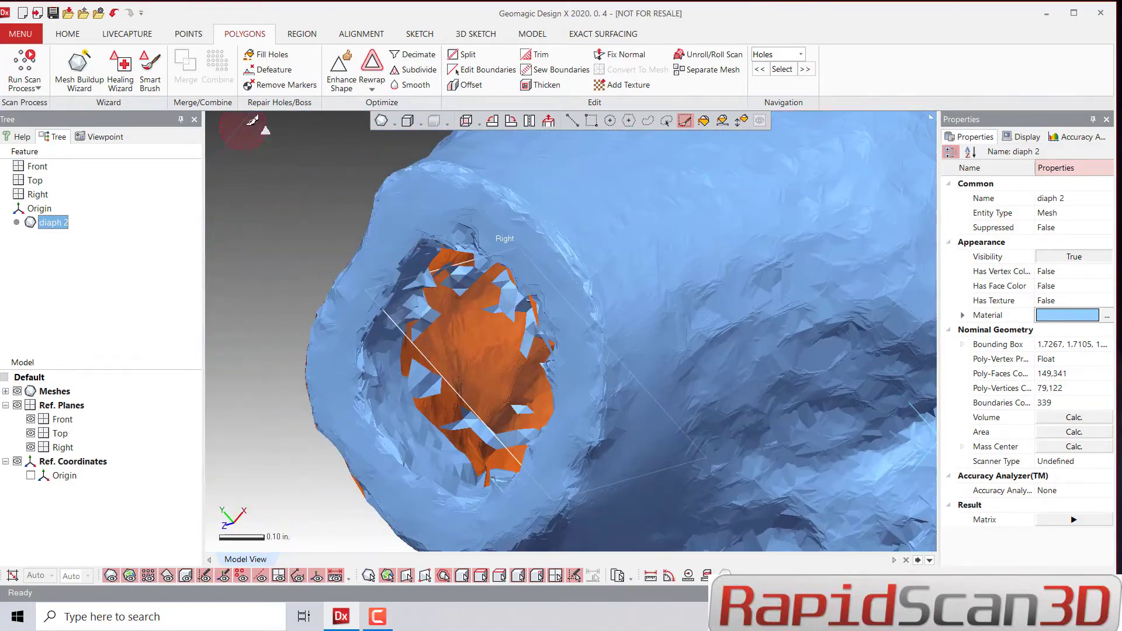
left_click(120, 66)
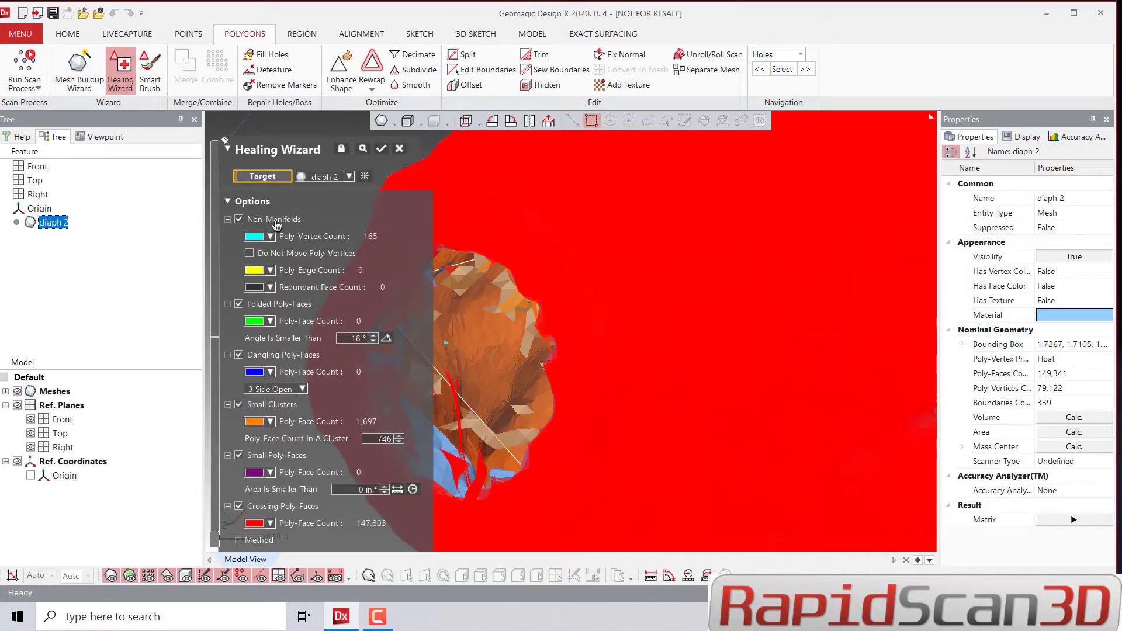
left_click(239, 305)
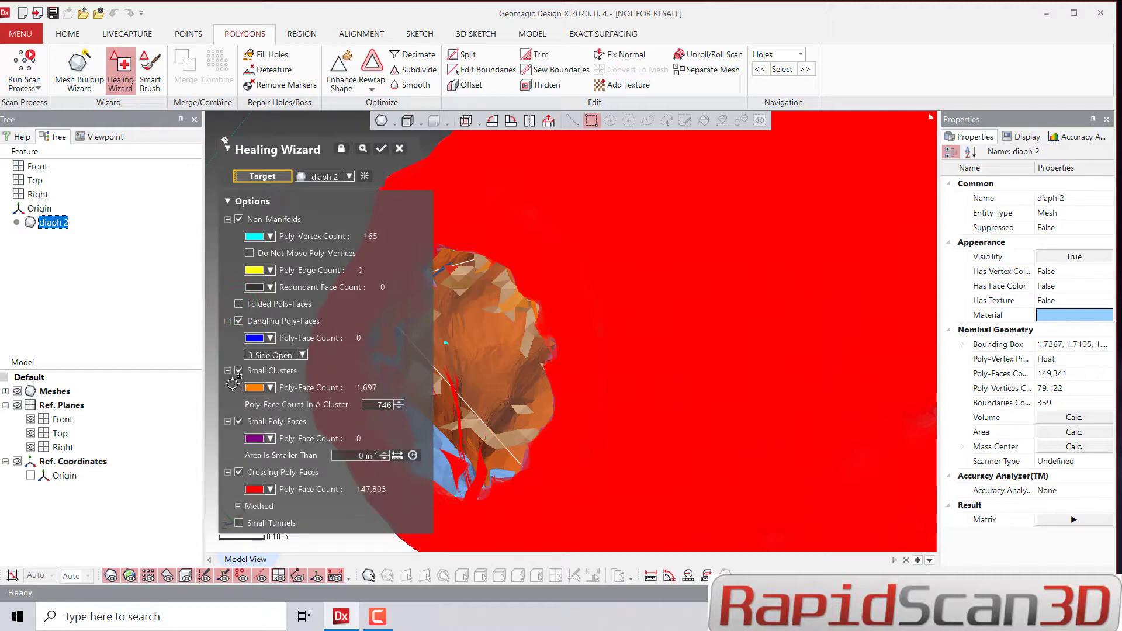
left_click(238, 421)
left_click(239, 439)
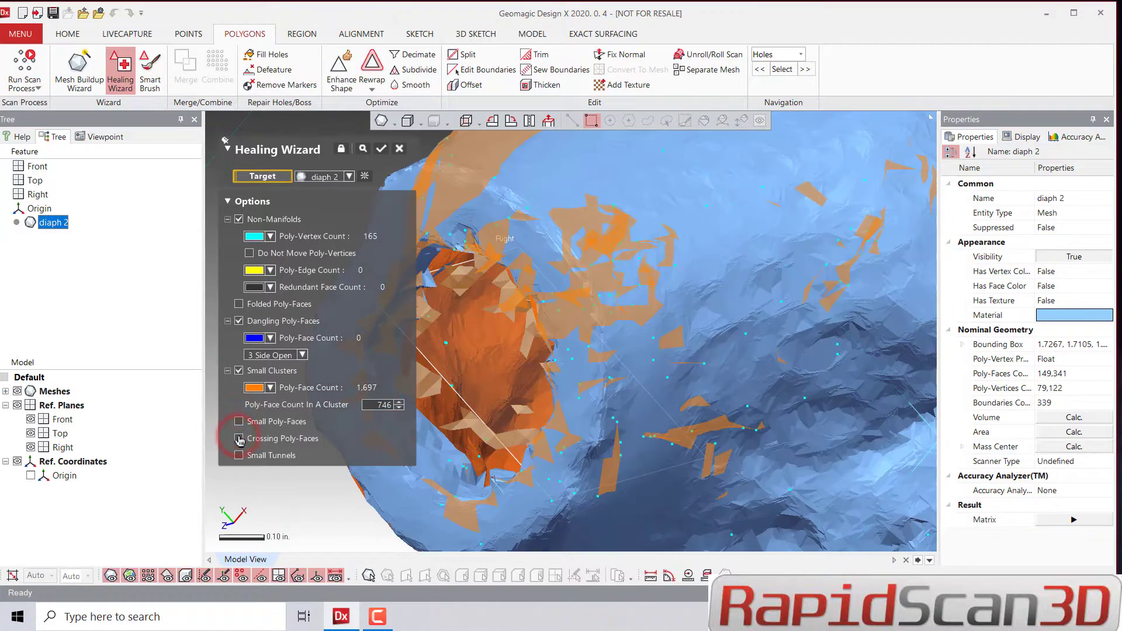
Step: Exclude small clusters from healing, preview the repair of non-manifolds and dangling poly-faces, and revert the preview
scroll(659, 268, "down", 3)
mouse_move(658, 268)
right_mouse_down()
mouse_move(669, 361)
mouse_move(692, 410)
mouse_move(825, 362)
mouse_move(643, 356)
right_mouse_up()
left_click(239, 371)
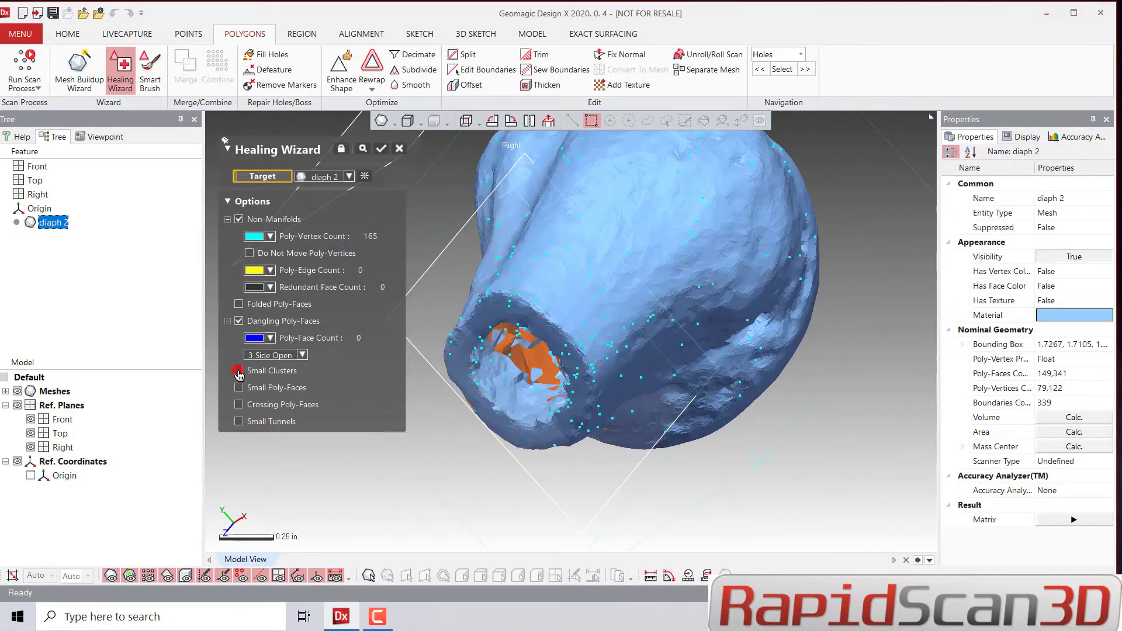
mouse_move(790, 363)
right_mouse_down()
mouse_move(704, 325)
mouse_move(726, 293)
right_mouse_up()
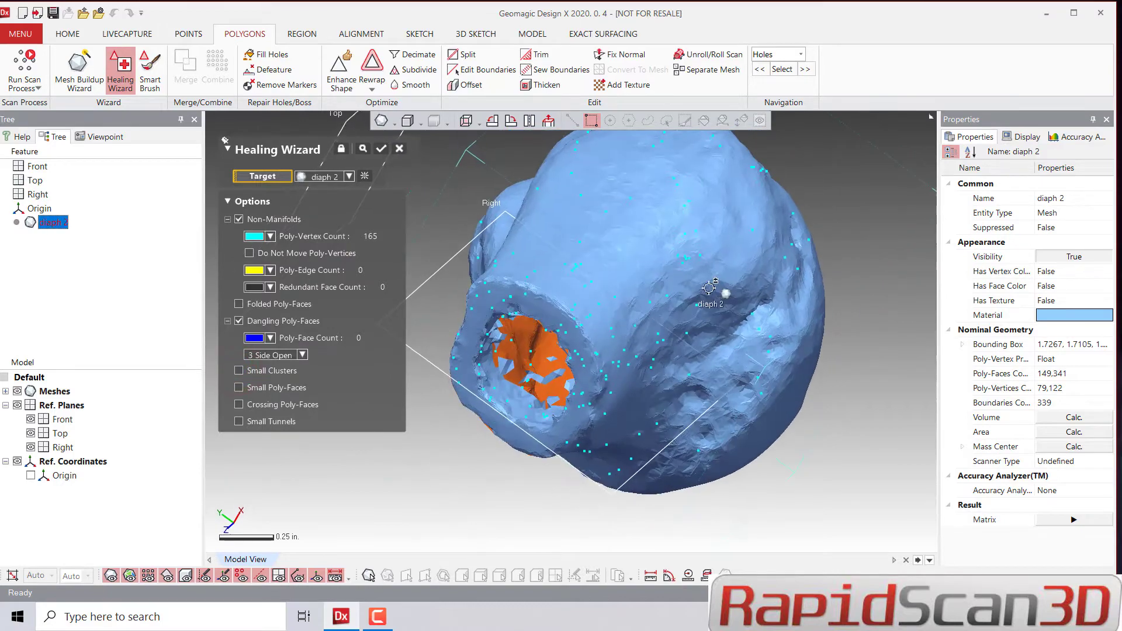
left_click(365, 148)
mouse_move(501, 238)
right_mouse_down()
mouse_move(626, 306)
mouse_move(776, 246)
mouse_move(568, 300)
mouse_move(543, 295)
right_mouse_up()
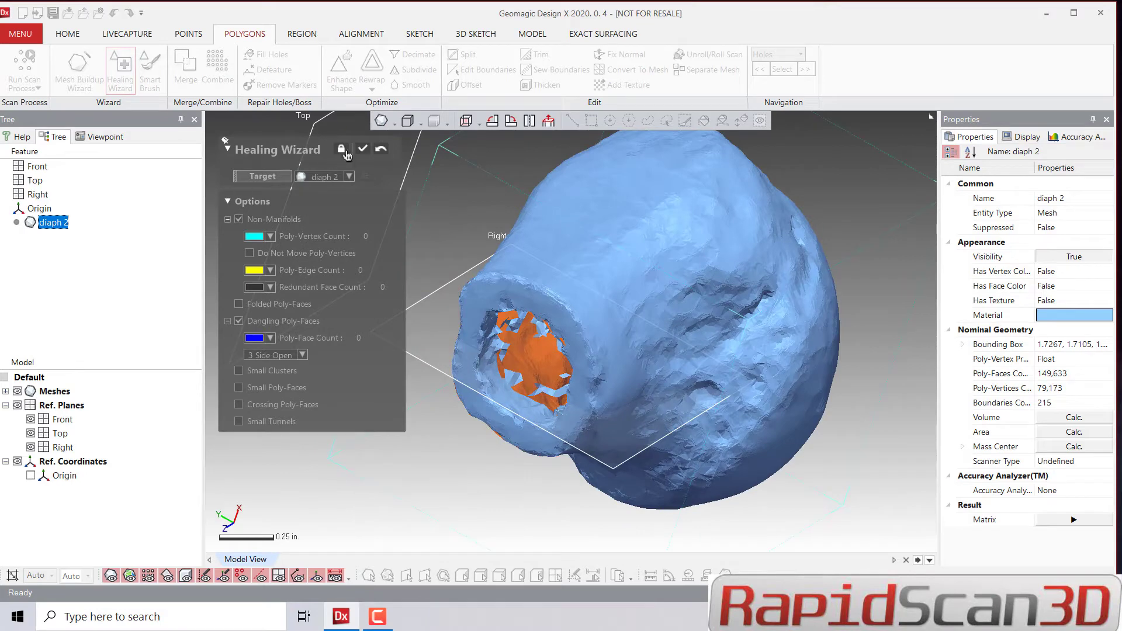
left_click(381, 150)
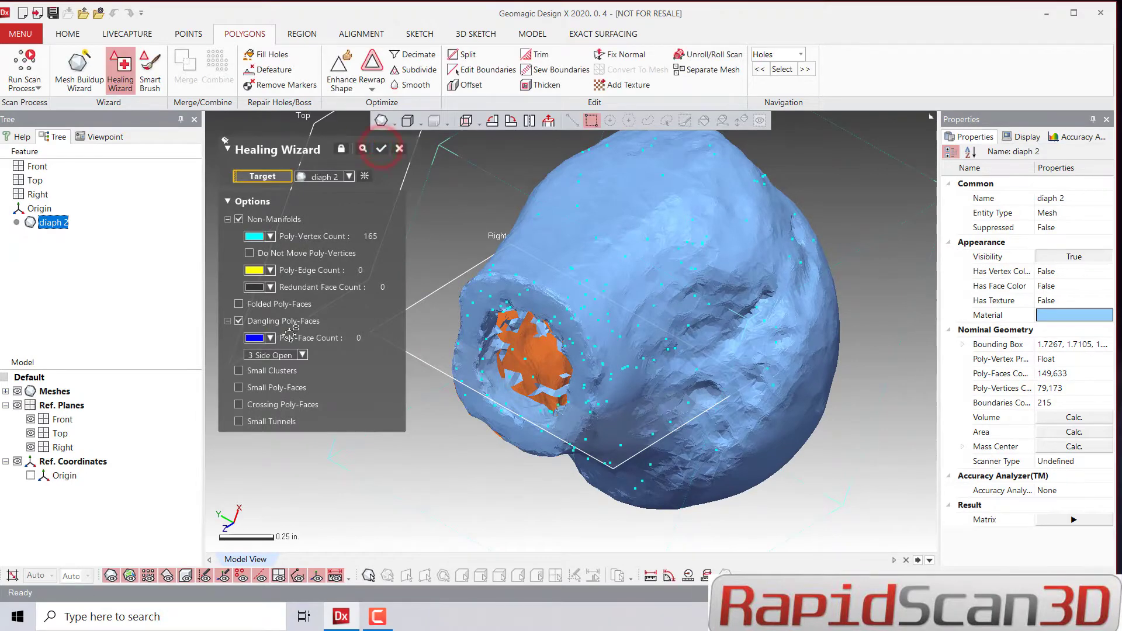
Step: Include small clusters in the healing, preview the repaired mesh from several angles, and revert the preview
left_click(239, 371)
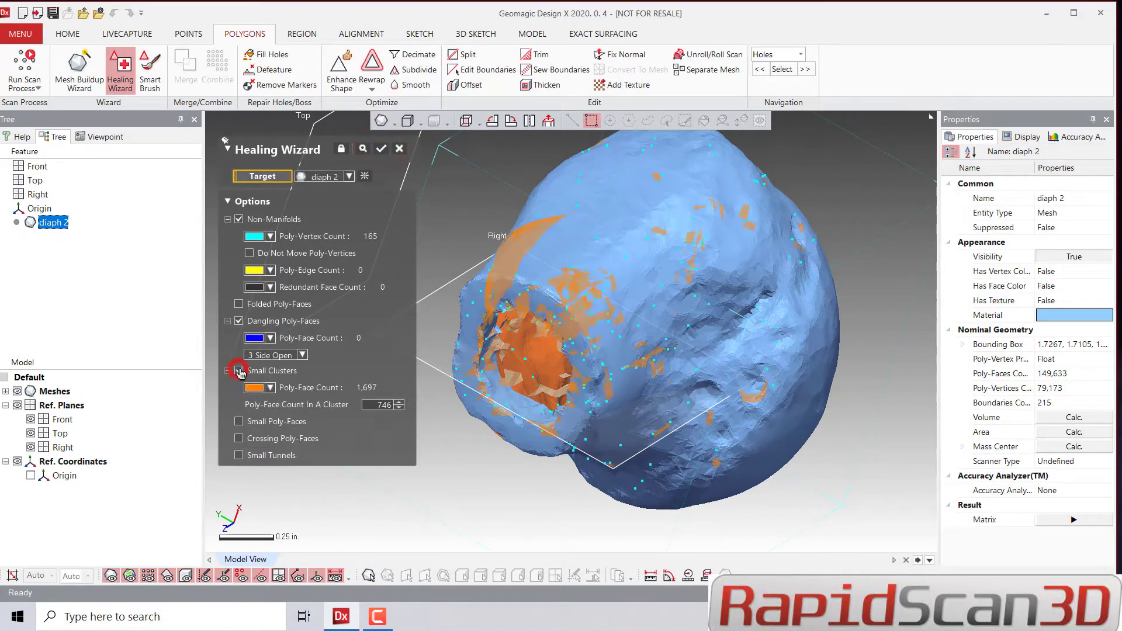
left_click(363, 152)
mouse_move(731, 192)
right_mouse_down()
mouse_move(696, 218)
mouse_move(536, 247)
right_mouse_up()
right_click_drag(631, 332, 308, 333)
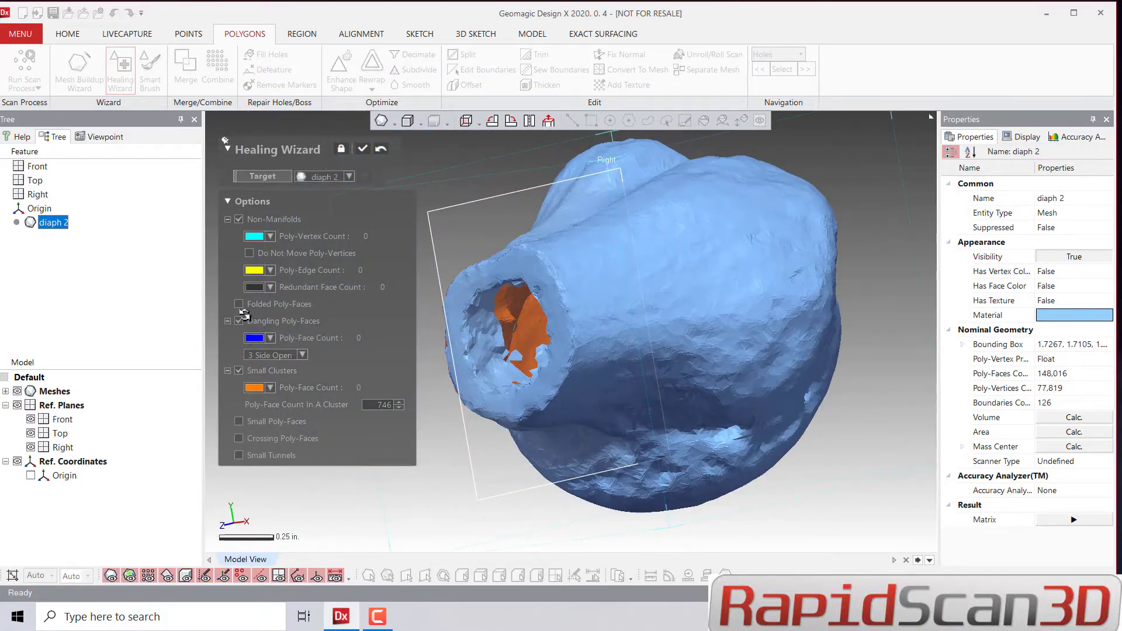
left_click(378, 151)
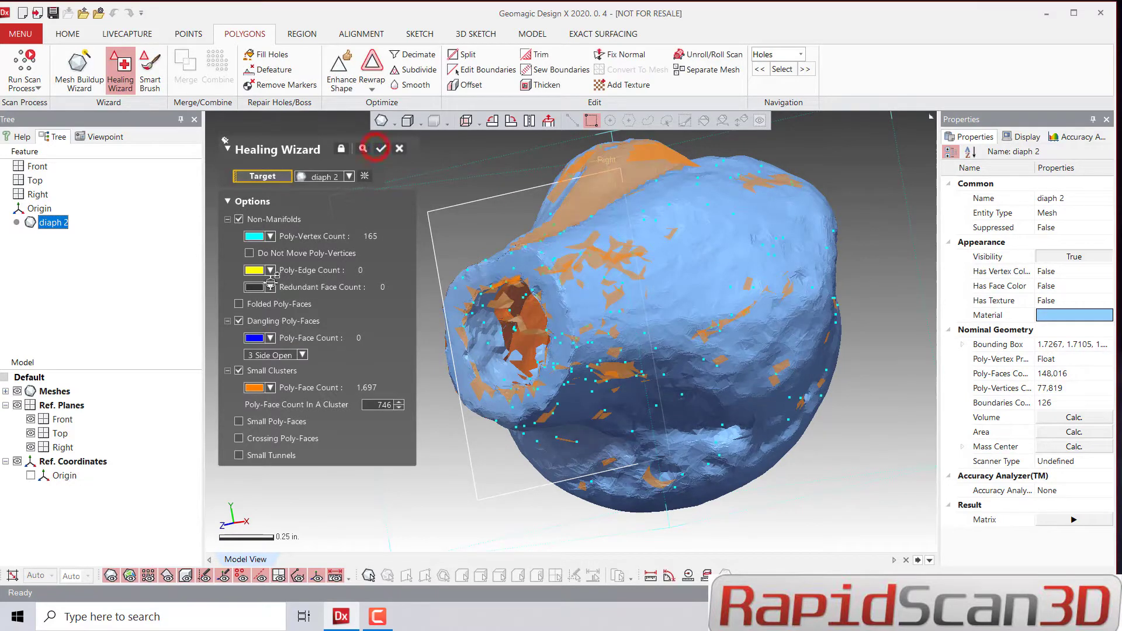
Step: Include folded poly-faces in the healing, preview the result, and apply the repair to the diaph 2 mesh
left_click(238, 304)
left_click(364, 150)
mouse_move(639, 245)
right_mouse_down()
mouse_move(798, 383)
mouse_move(669, 325)
mouse_move(664, 374)
mouse_move(391, 393)
mouse_move(598, 425)
mouse_move(526, 318)
mouse_move(369, 291)
mouse_move(520, 350)
mouse_move(441, 350)
mouse_move(359, 393)
mouse_move(806, 342)
mouse_move(765, 336)
mouse_move(591, 400)
mouse_move(606, 331)
mouse_move(681, 325)
mouse_move(602, 398)
mouse_move(610, 428)
mouse_move(243, 441)
right_mouse_up()
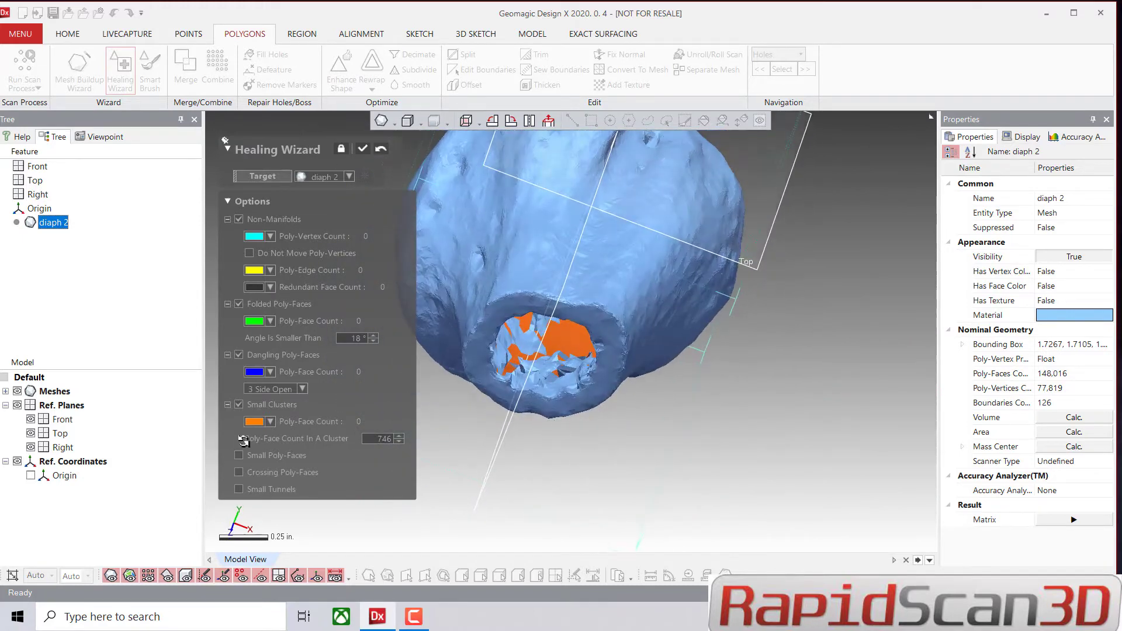
left_click(360, 150)
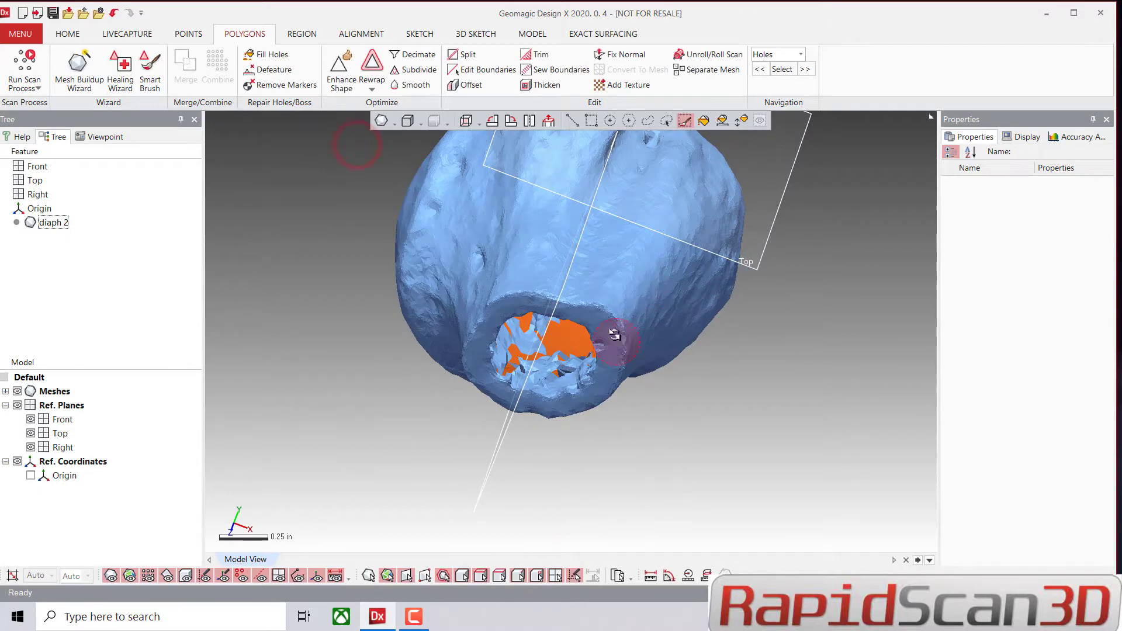
right_click_drag(615, 335, 388, 302)
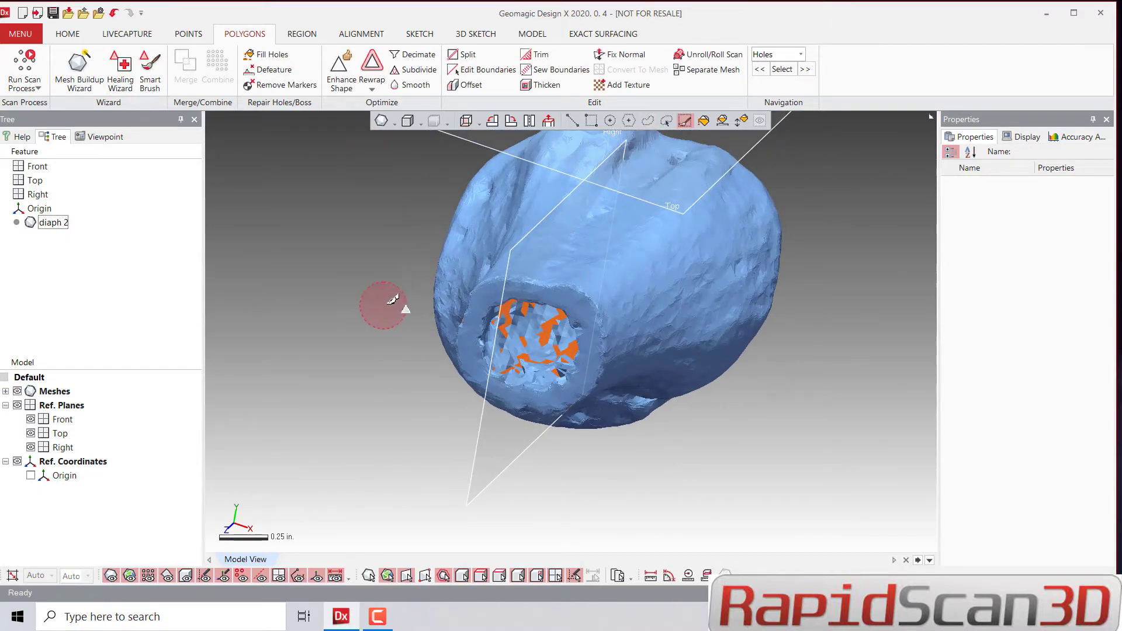
Step: Hide the reference planes and paint-select the poly-faces along one side of the bone's inner cavity with a smaller brush
left_click_drag(383, 306, 394, 306, "alt")
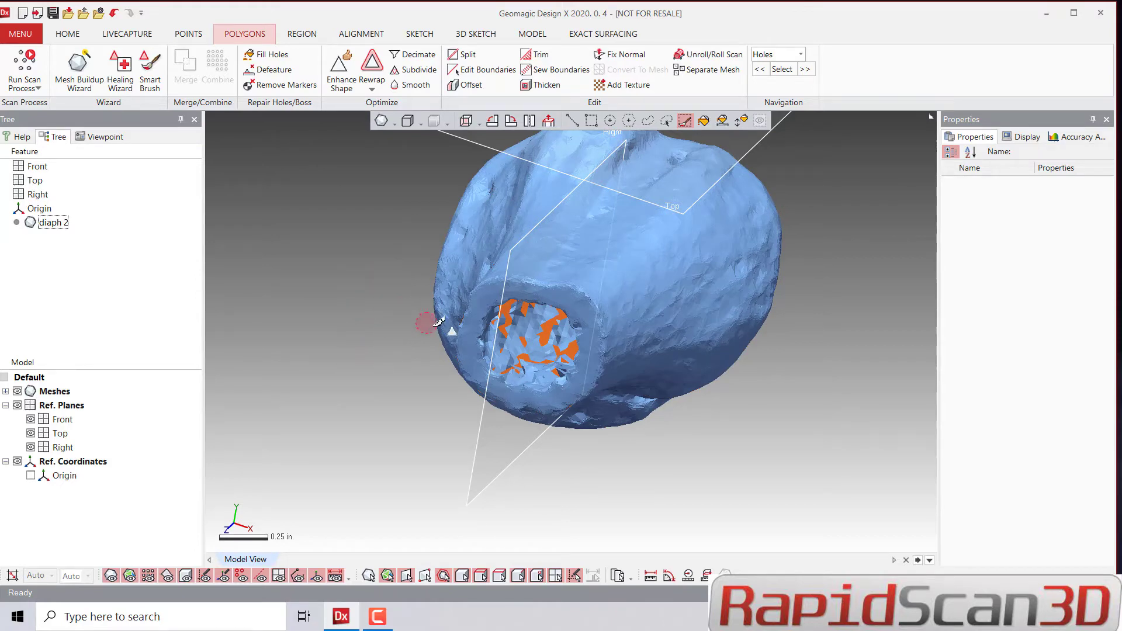
scroll(506, 347, "up", 4)
right_click_drag(559, 348, 460, 342)
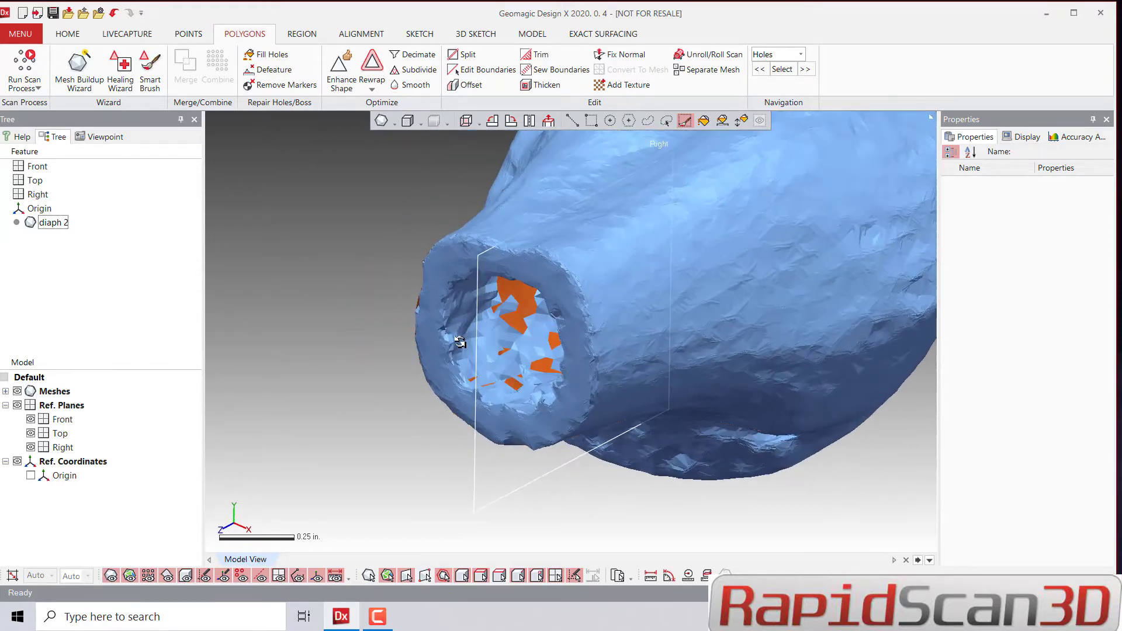
left_click(30, 447)
left_click(472, 339)
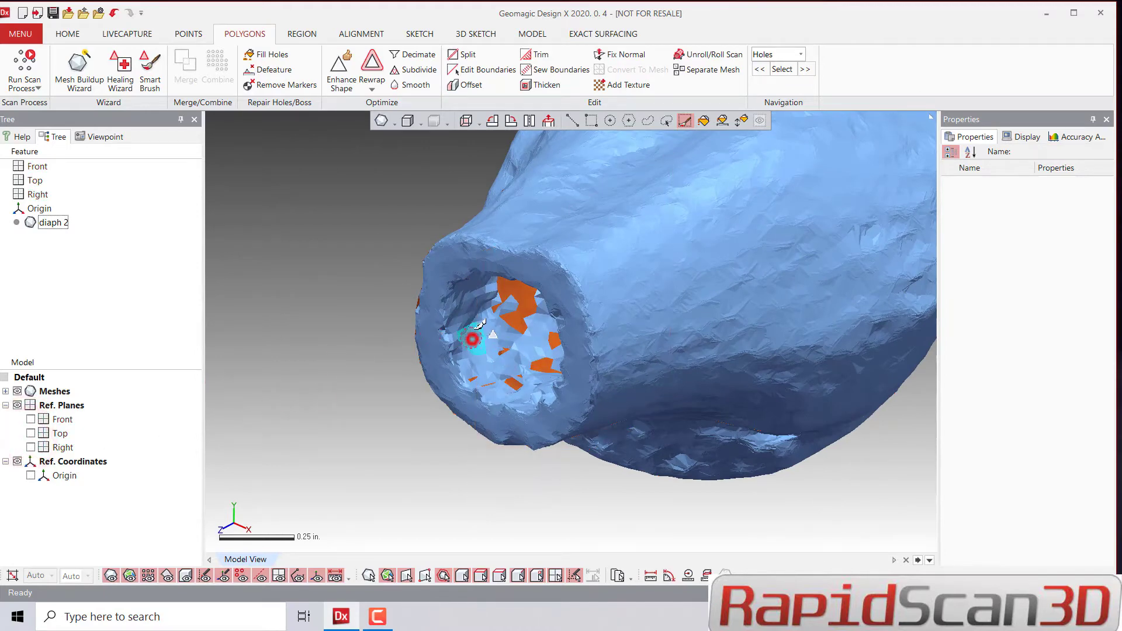
left_click_drag(472, 339, 476, 299)
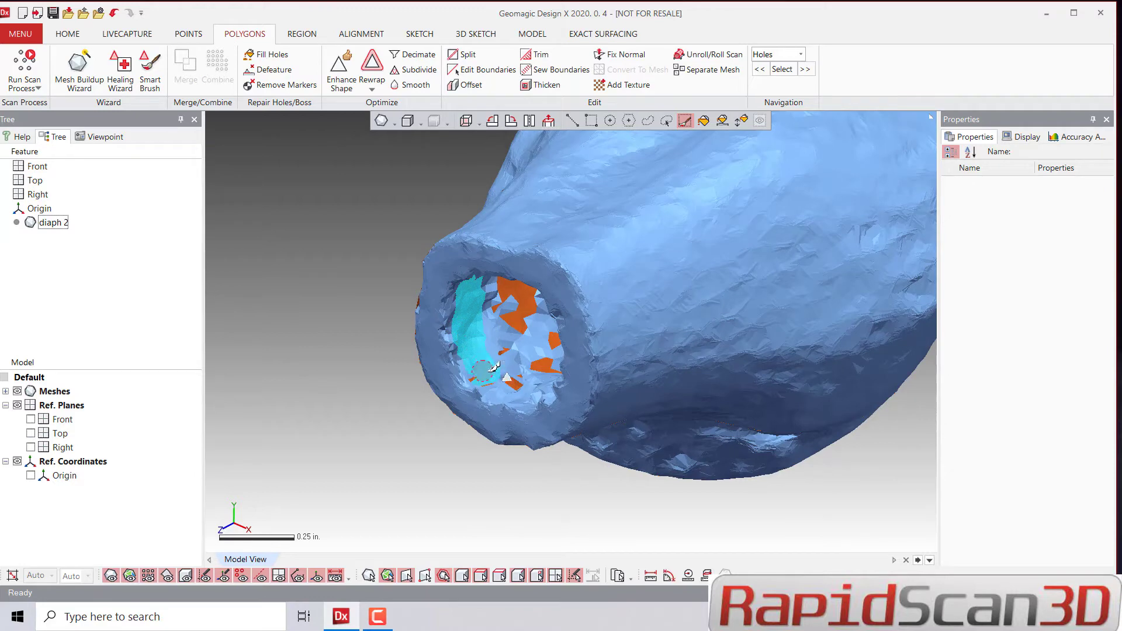
left_click_drag(535, 399, 540, 398)
Step: Extend the brush selection across the loose poly-faces in the middle and lower part of the cavity
right_click_drag(548, 396, 821, 360)
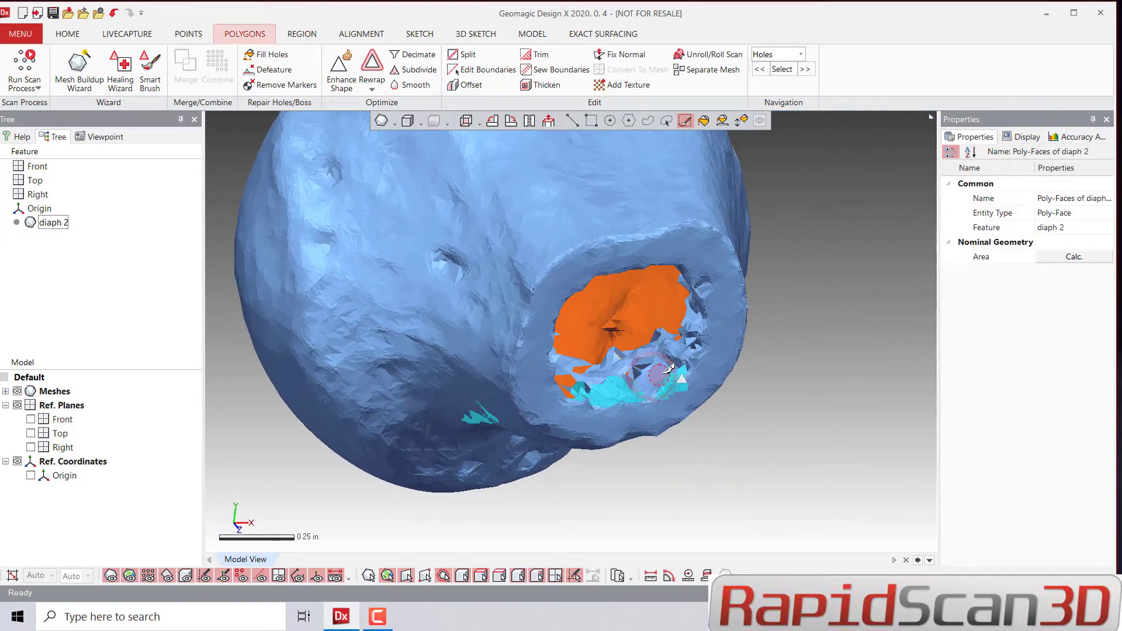
mouse_move(669, 366)
left_mouse_down()
mouse_move(634, 377)
mouse_move(622, 359)
left_mouse_up()
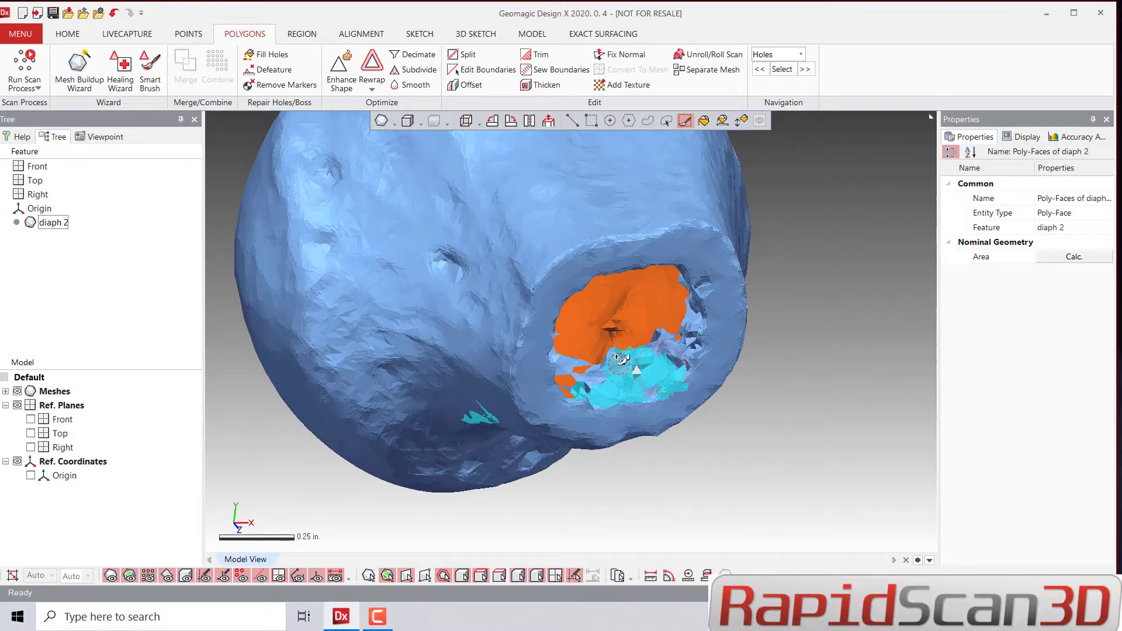
right_click_drag(648, 388, 508, 375)
mouse_move(539, 348)
left_mouse_down()
mouse_move(584, 328)
mouse_move(545, 338)
left_mouse_up()
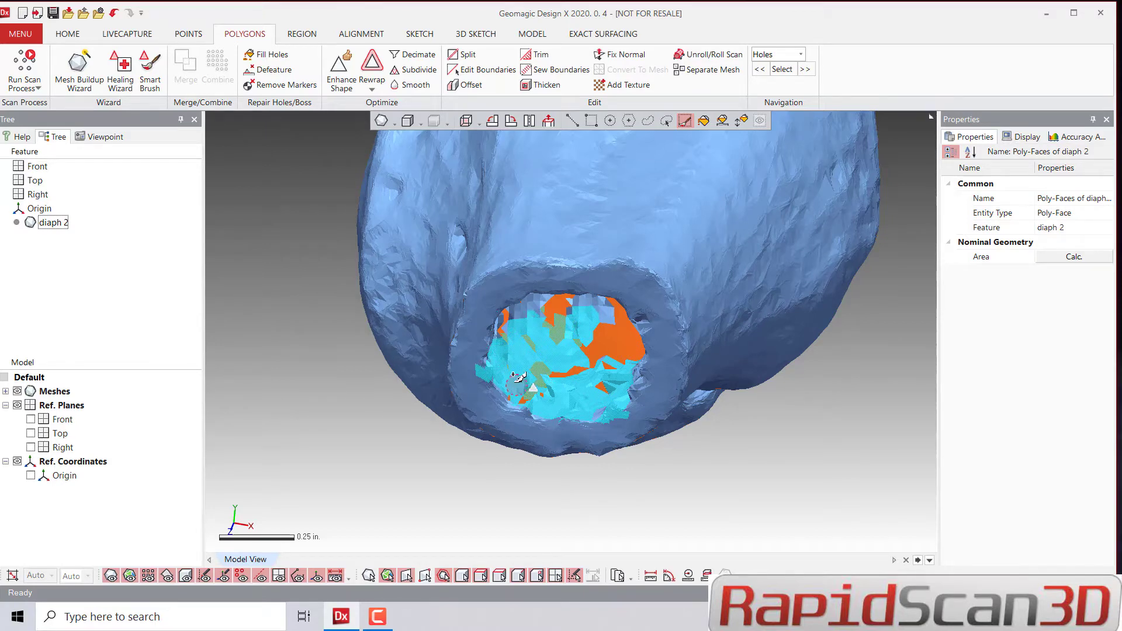
Step: Add the remaining poly-faces around the cavity's upper and far walls to the selection
right_click_drag(547, 388, 486, 243)
left_click_drag(482, 223, 530, 204)
mouse_move(538, 230)
right_mouse_down()
mouse_move(563, 246)
mouse_move(797, 211)
right_mouse_up()
right_click_drag(562, 266, 682, 208)
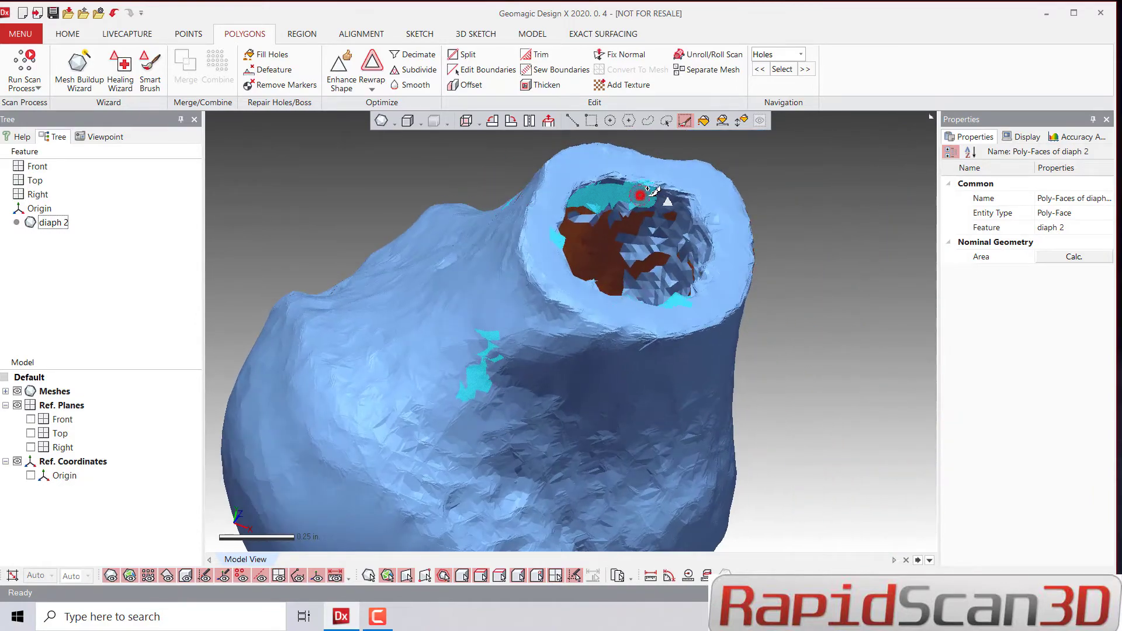
left_click_drag(647, 188, 694, 231)
right_click_drag(678, 286, 696, 426)
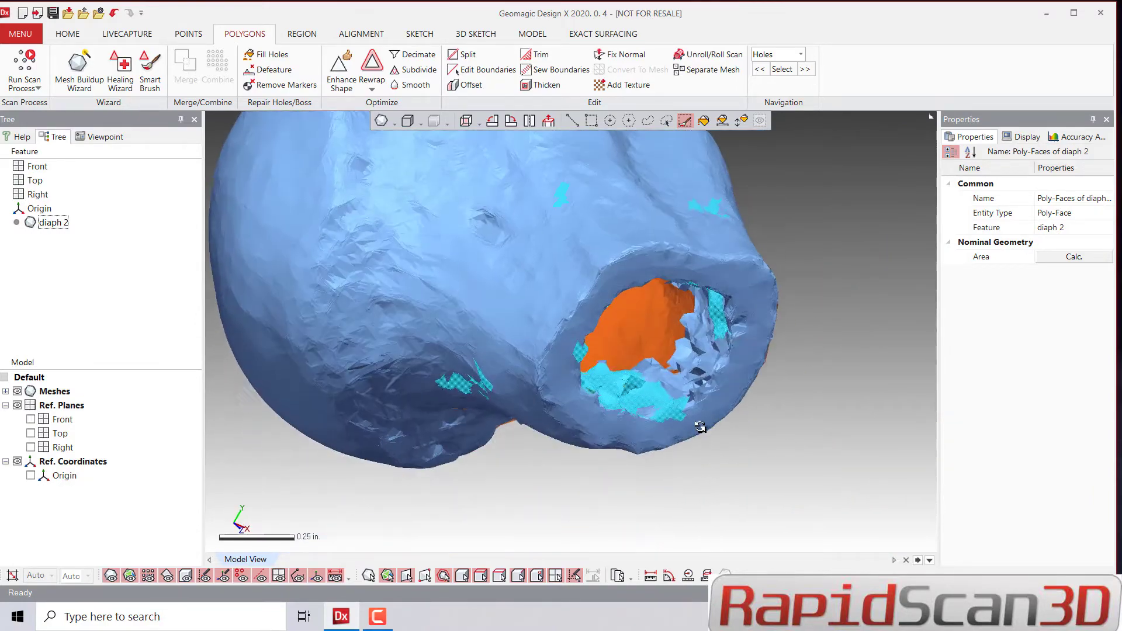
mouse_move(709, 354)
left_mouse_down()
mouse_move(688, 374)
mouse_move(708, 317)
left_mouse_up()
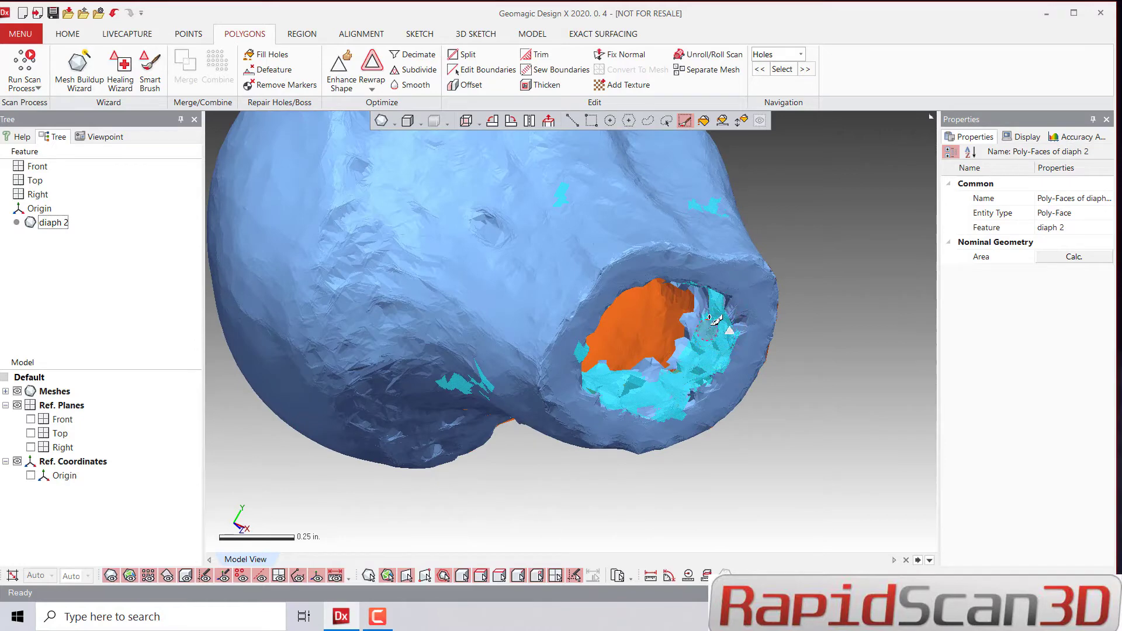
Step: Enlarge the brush, deselect the stray poly-faces on the bone's outer surface, and delete the selected cavity faces
right_click_drag(655, 373, 588, 309)
right_click_drag(743, 296, 622, 344)
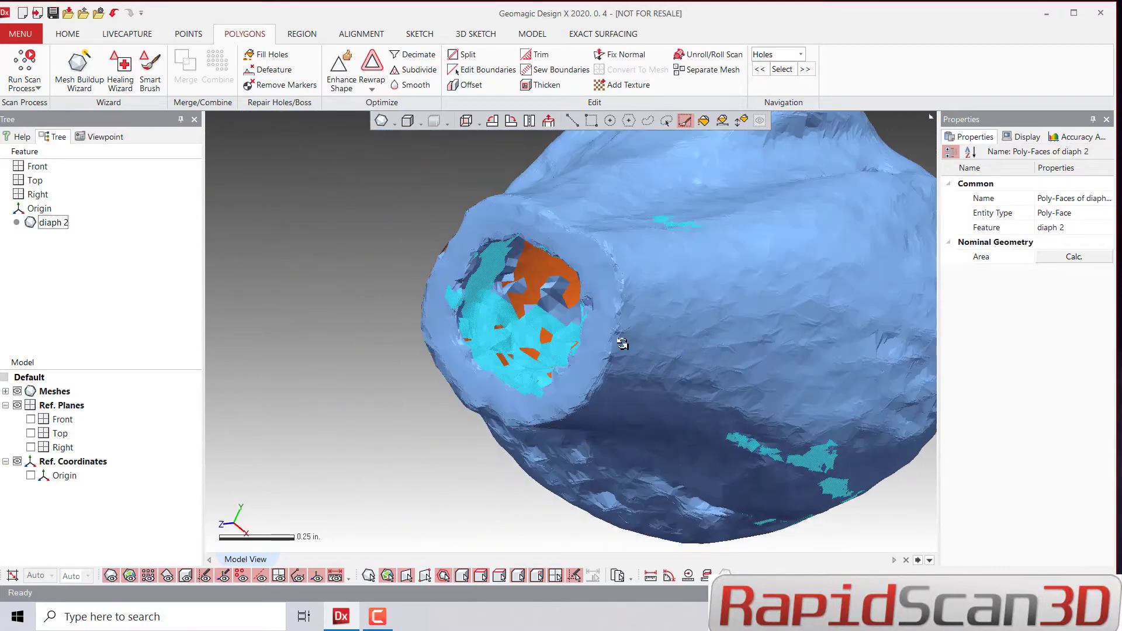
left_click_drag(658, 342, 692, 338, "alt")
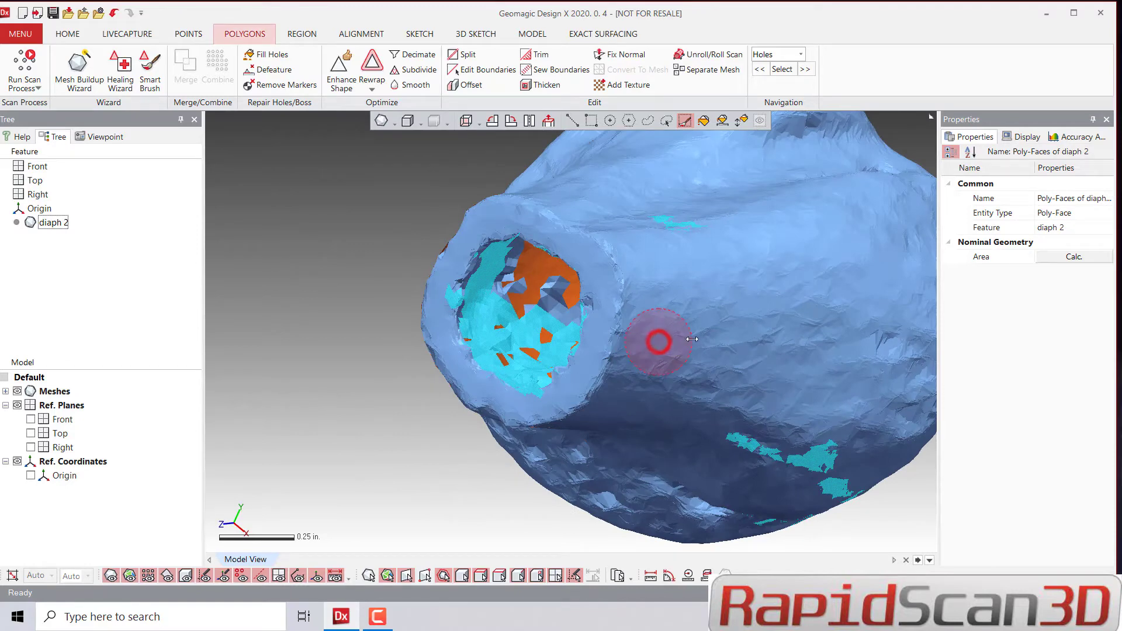
right_click_drag(714, 337, 745, 349)
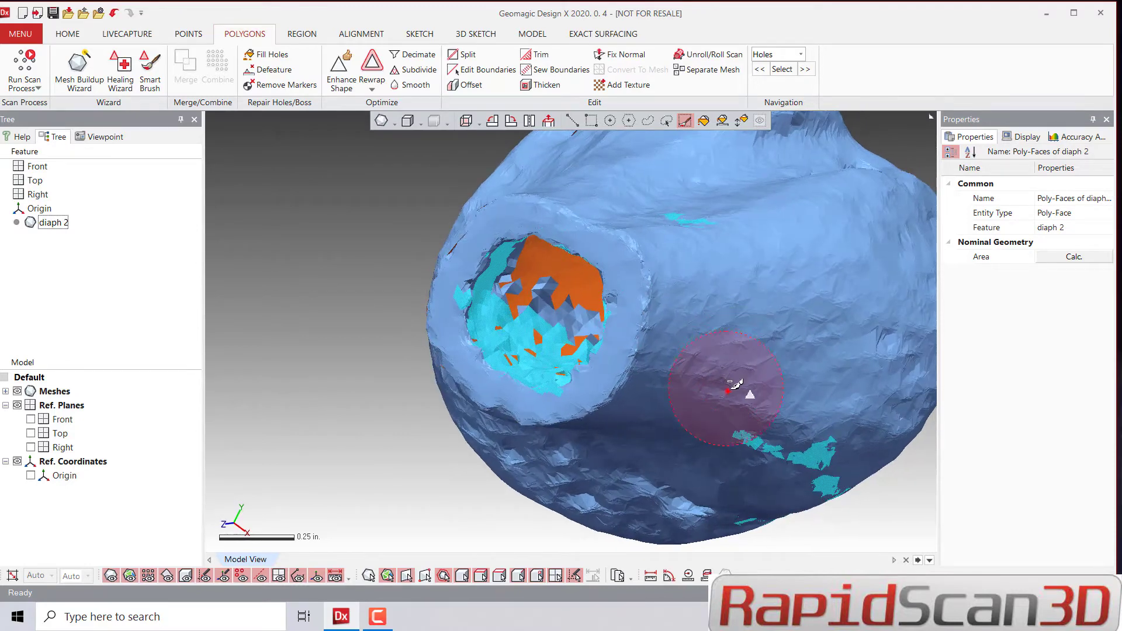
mouse_move(735, 386)
left_mouse_down("ctrl")
mouse_move(824, 476)
mouse_move(800, 355)
left_mouse_up("ctrl")
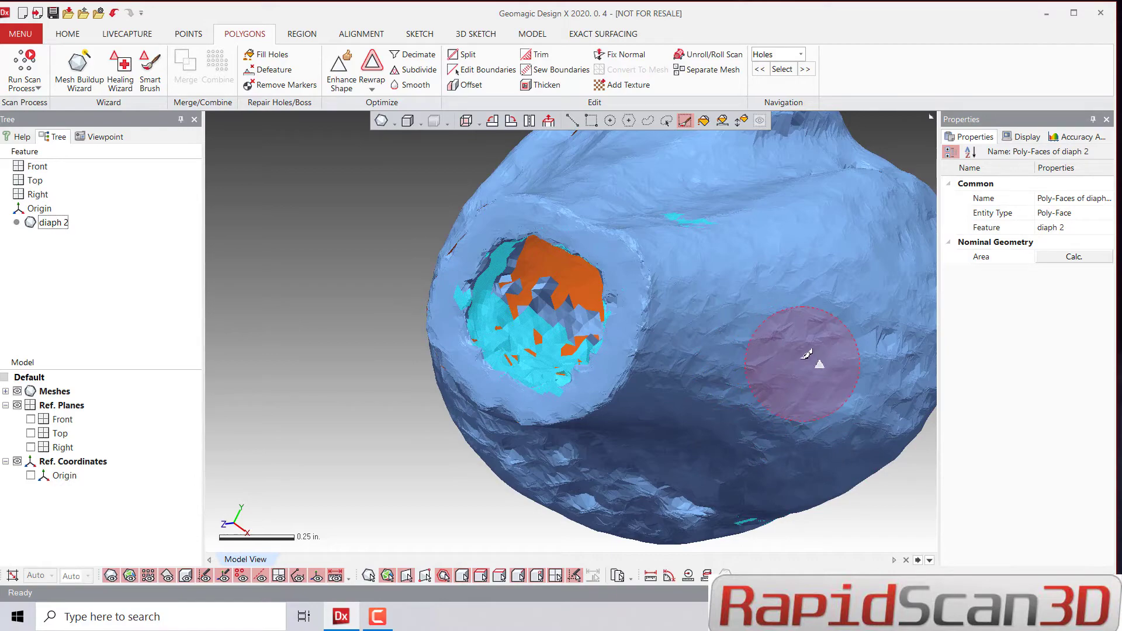
mouse_move(806, 354)
right_mouse_down()
mouse_move(731, 454)
mouse_move(713, 349)
right_mouse_up()
mouse_move(707, 310)
right_mouse_down()
mouse_move(678, 304)
mouse_move(749, 361)
right_mouse_up()
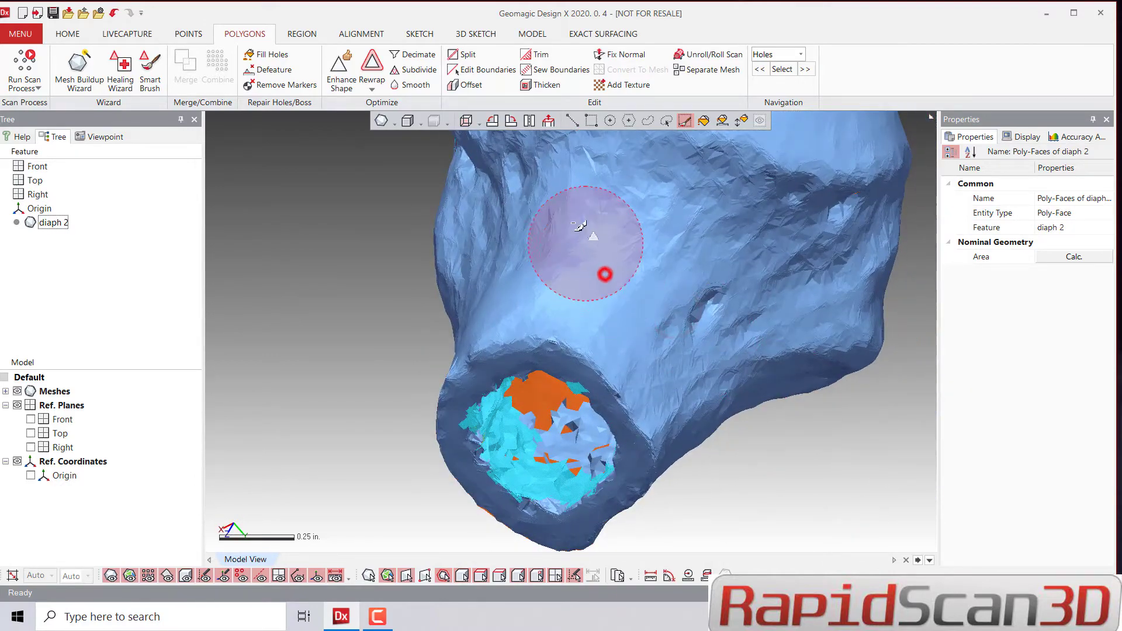
mouse_move(591, 230)
right_mouse_down()
mouse_move(641, 318)
mouse_move(727, 318)
mouse_move(689, 316)
right_mouse_up()
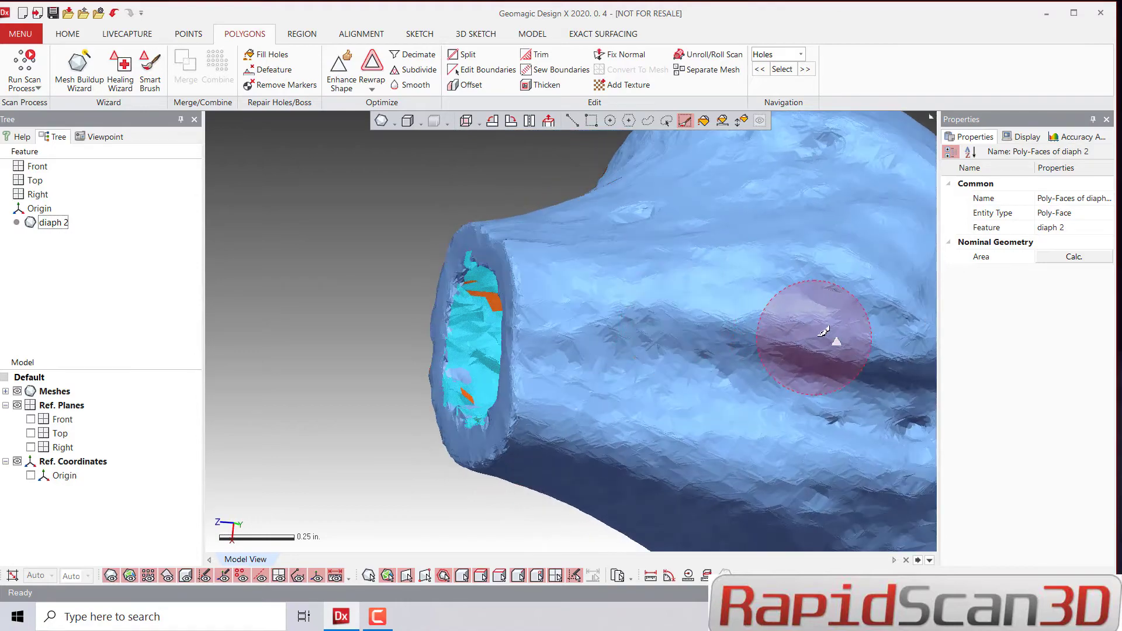
key("Delete")
right_click_drag(997, 389, 318, 133)
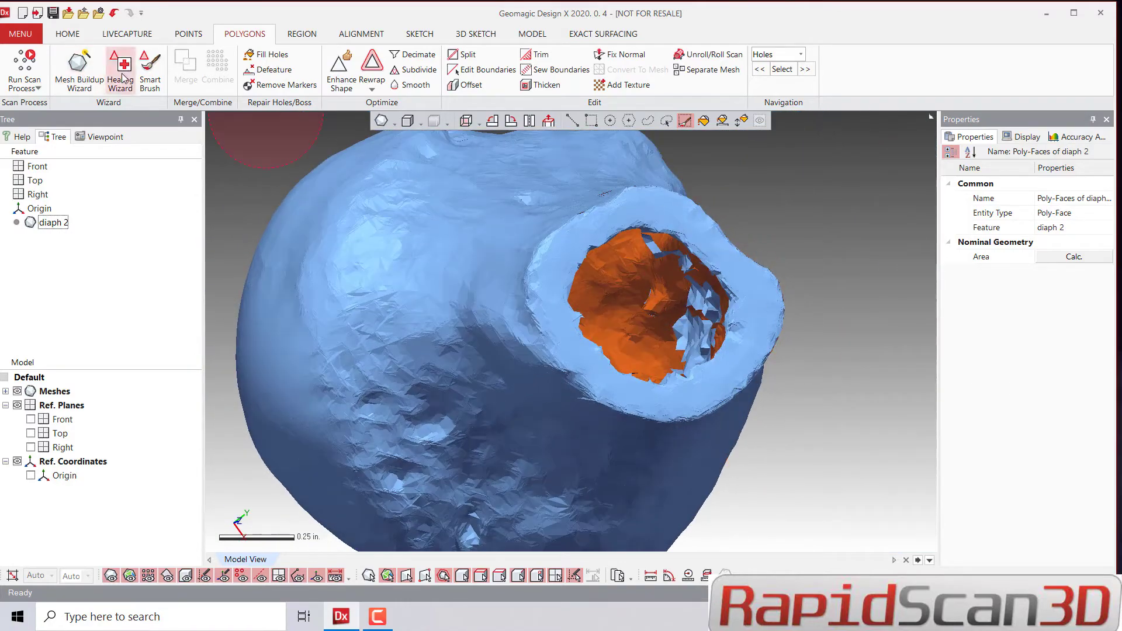
Step: Repair the diaph 2 mesh with the Healing Wizard, leaving out folded and small poly-faces
left_click(123, 73)
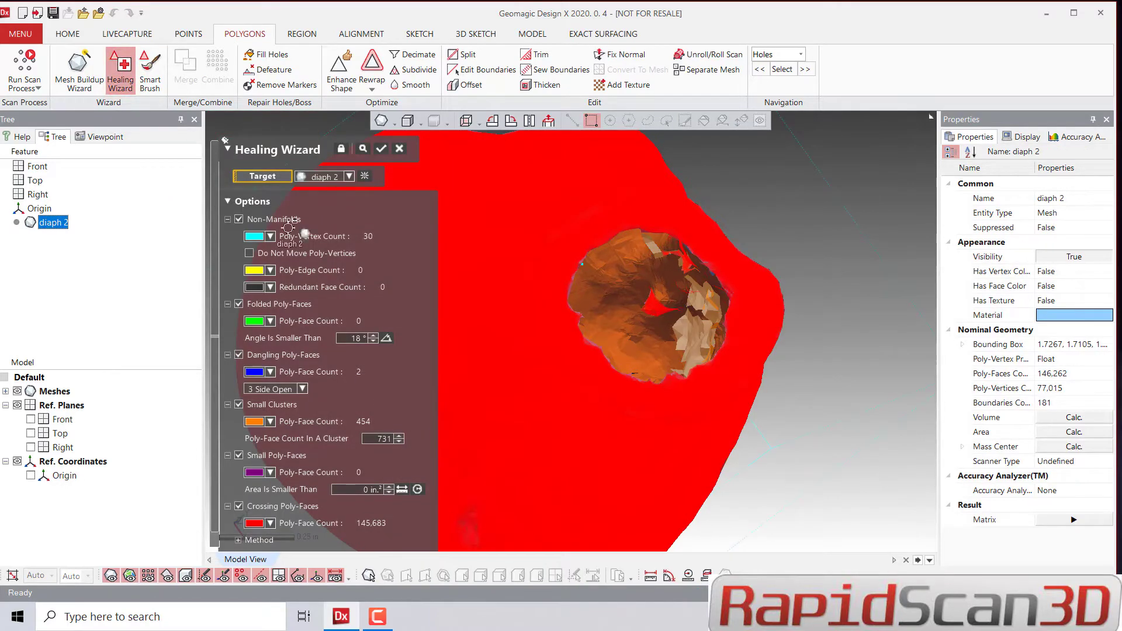
left_click(240, 304)
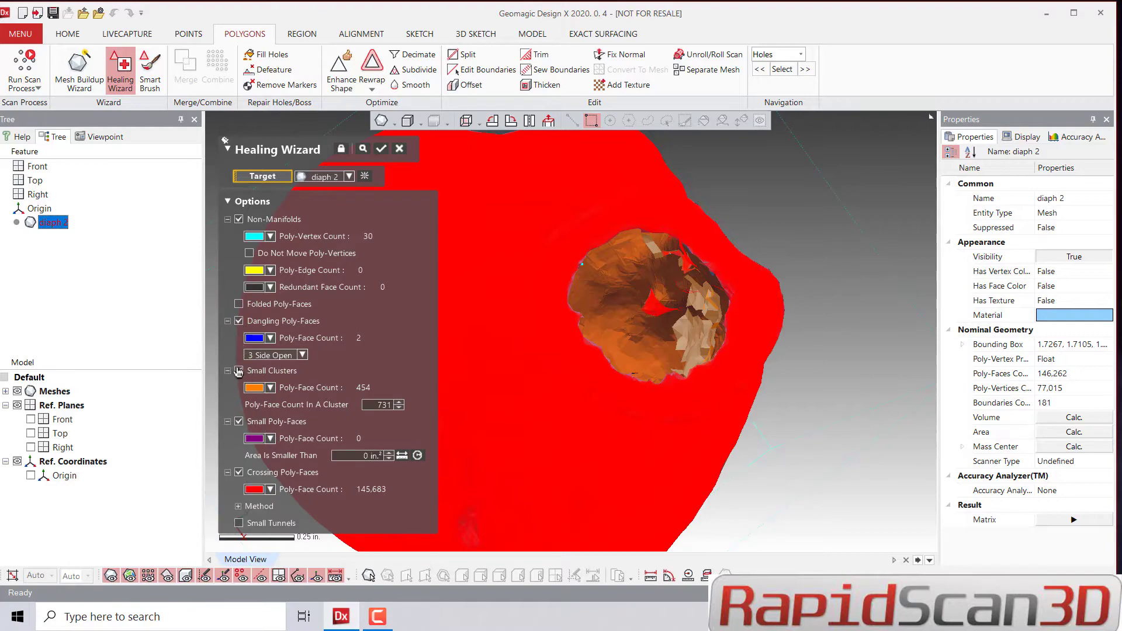
left_click(239, 421)
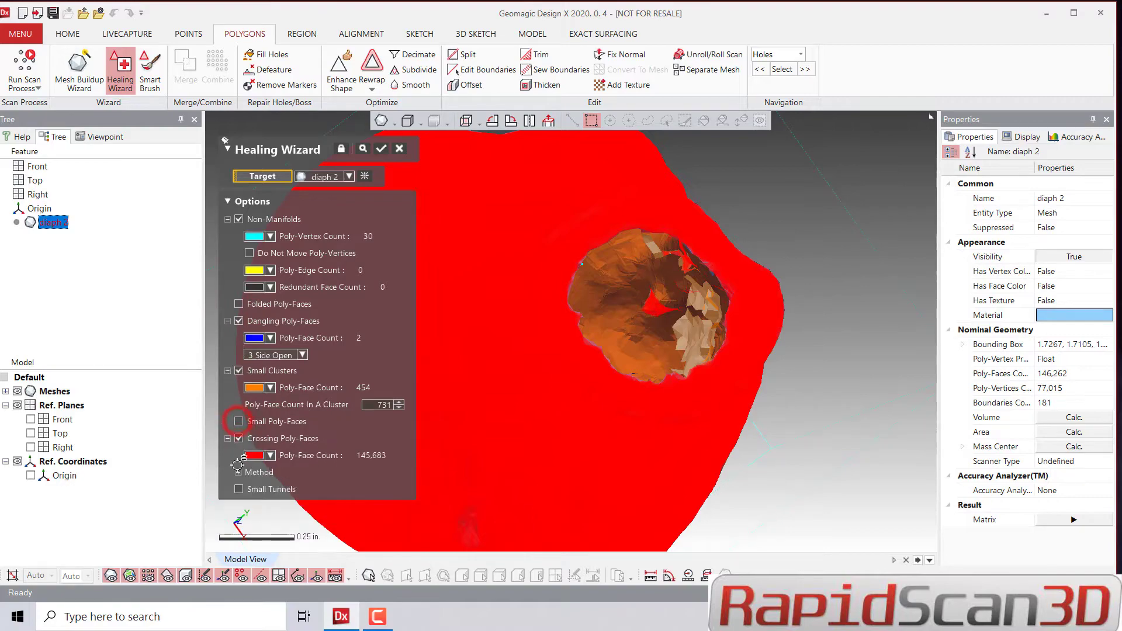
left_click(363, 149)
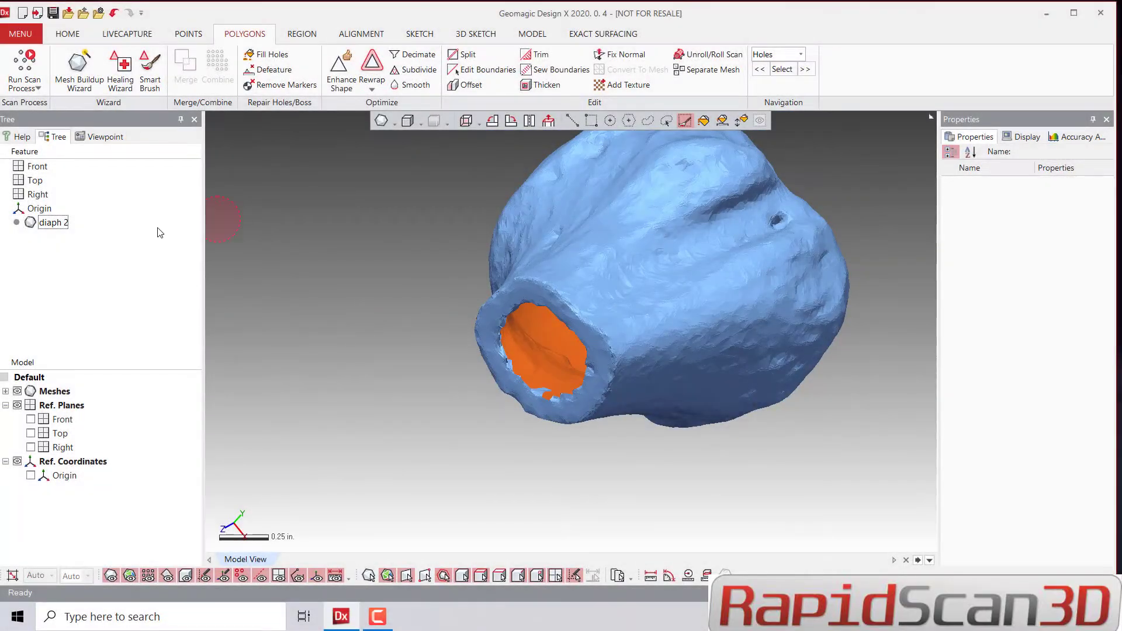
left_click(309, 301)
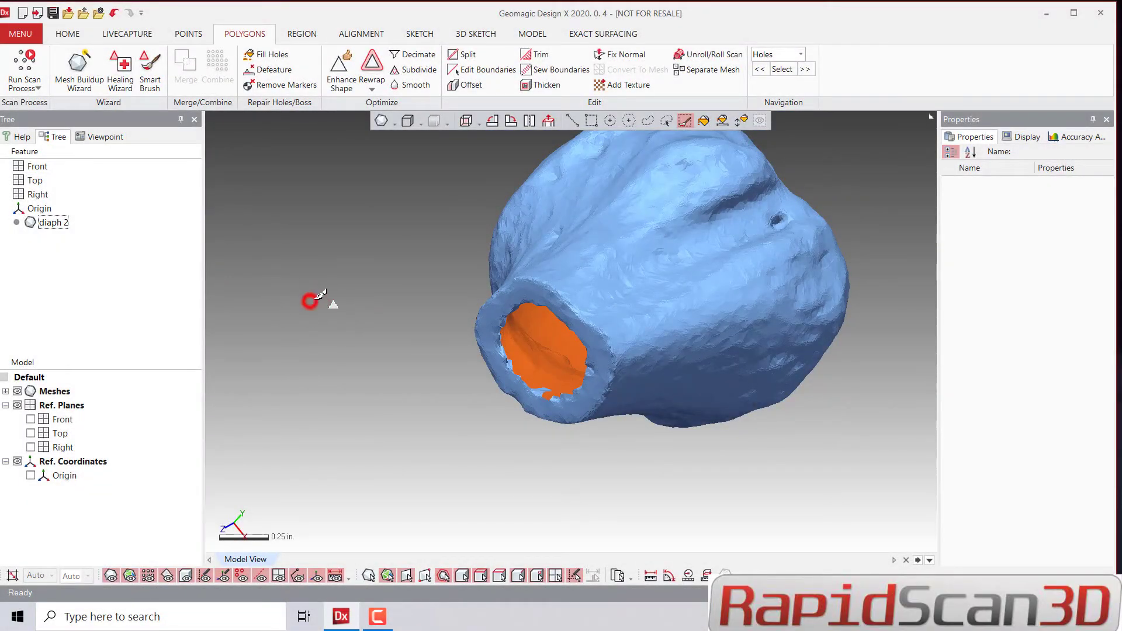
Step: Switch to line selection mode, duplicate the diaph 2 mesh, and hide the original
left_click(572, 121)
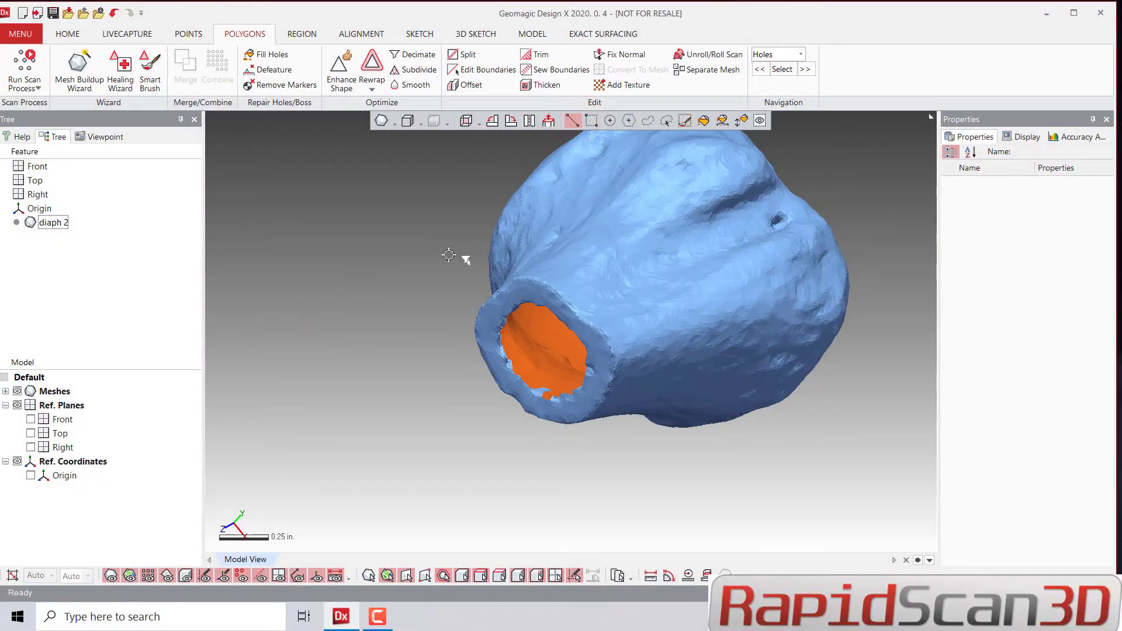
left_click(53, 223)
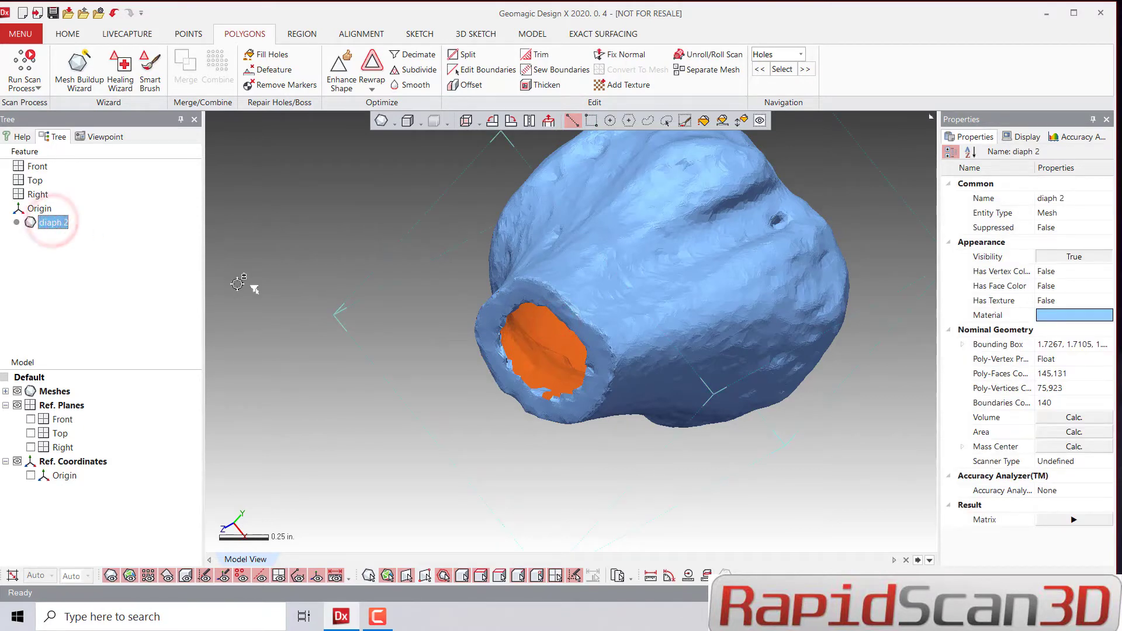
key("ctrl+v")
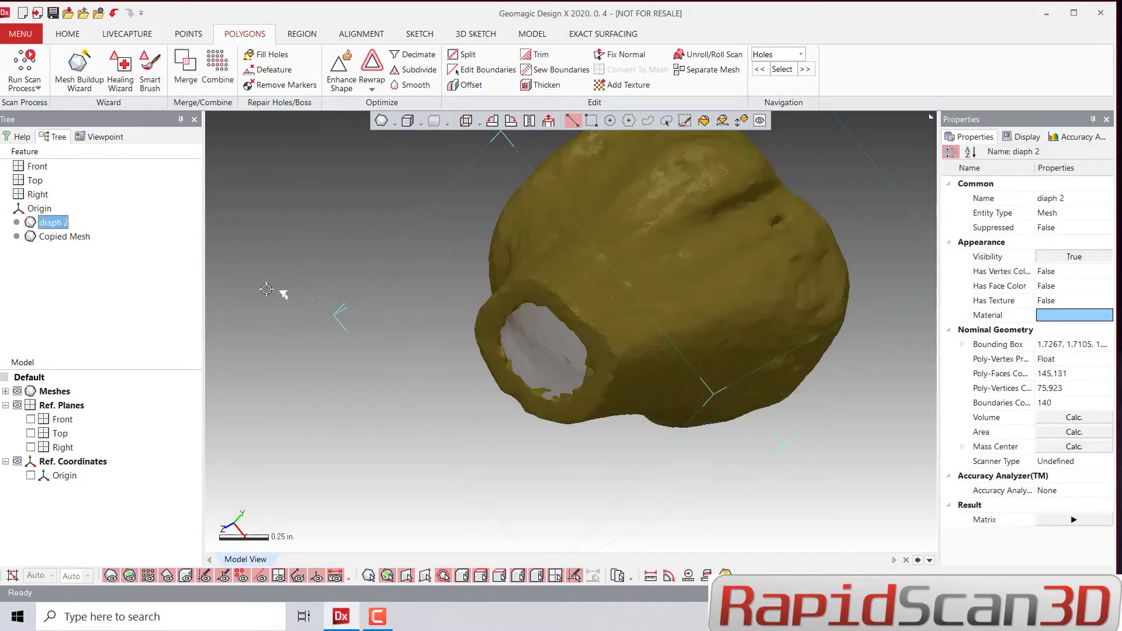
left_click(63, 237)
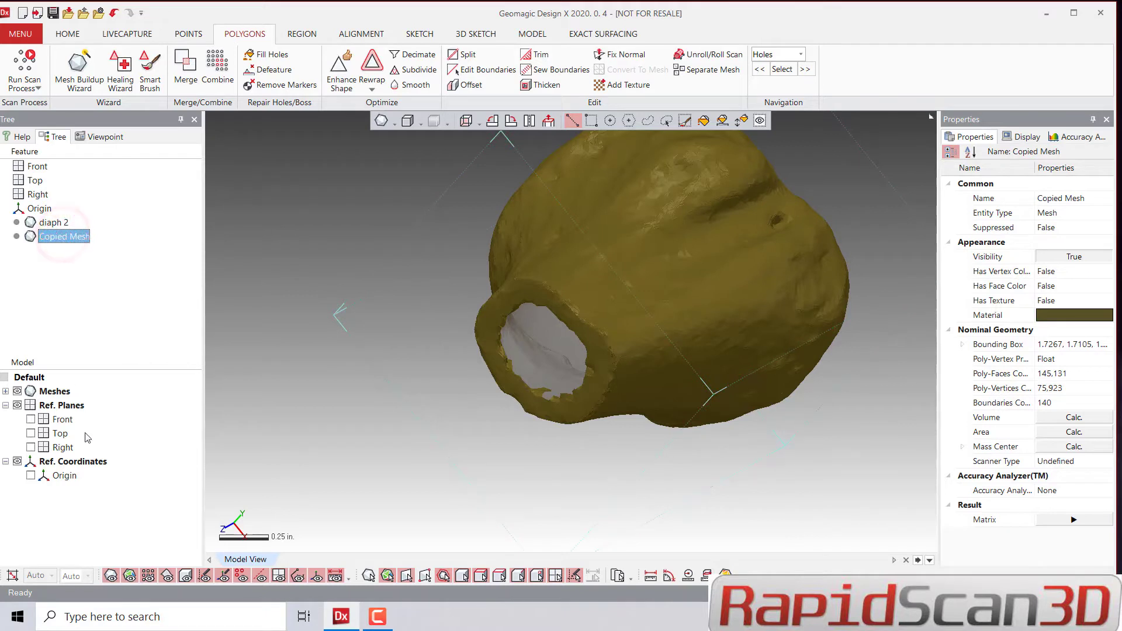
left_click(6, 405)
left_click(6, 391)
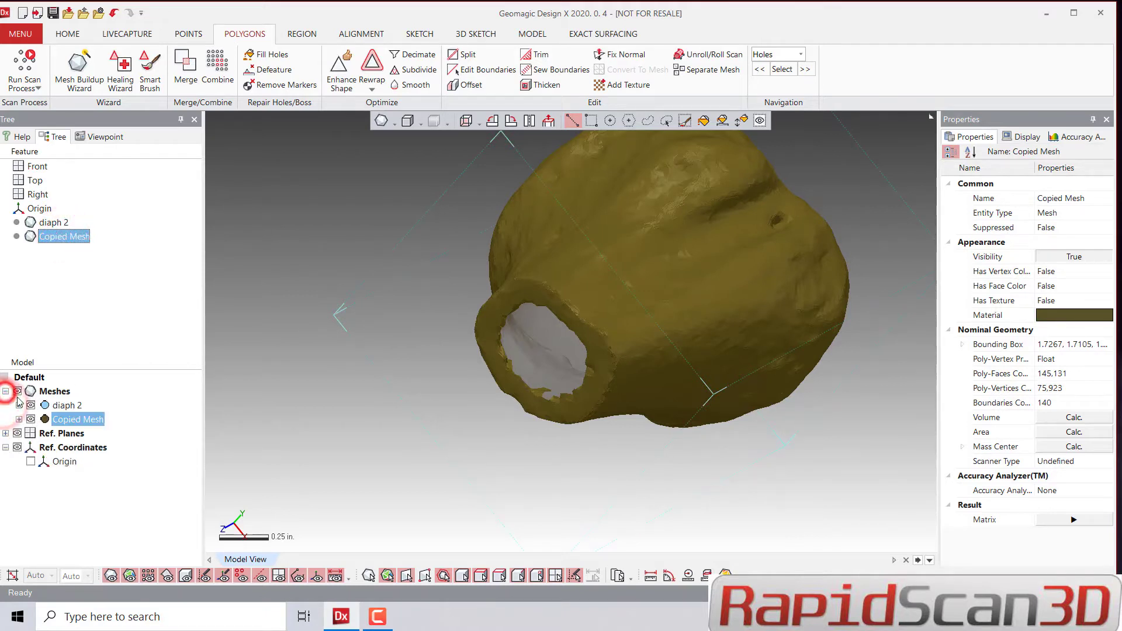
left_click(30, 405)
left_click(451, 213)
Step: Change the copied mesh's material to the green preset sphere
right_click_drag(545, 304, 745, 397)
scroll(655, 408, "up", 5)
right_click_drag(655, 408, 565, 404)
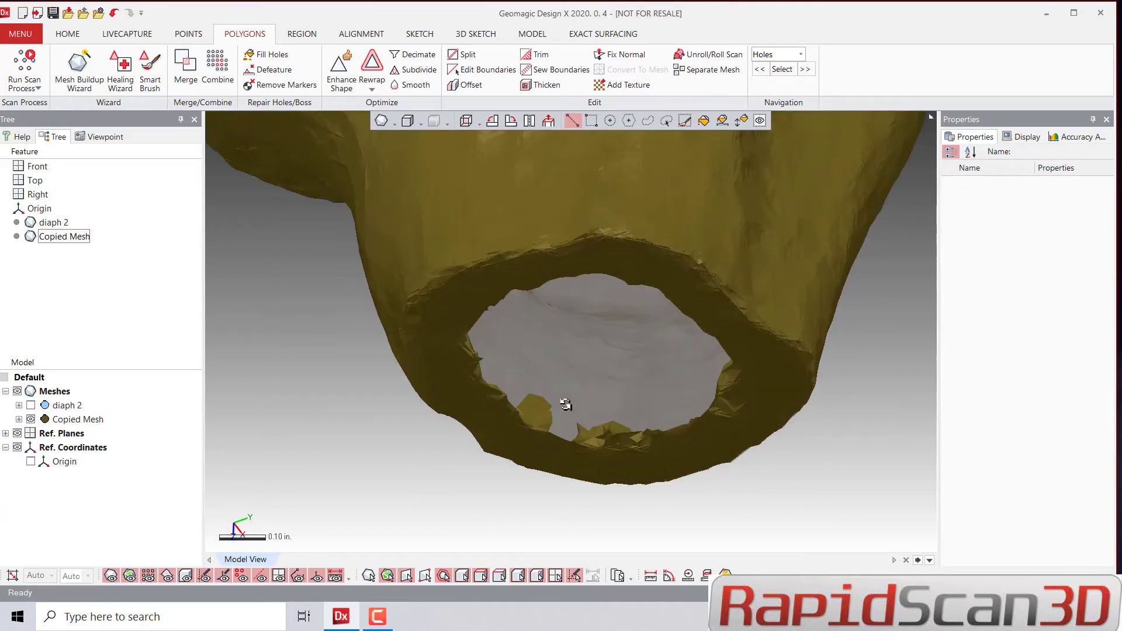
left_click(680, 258)
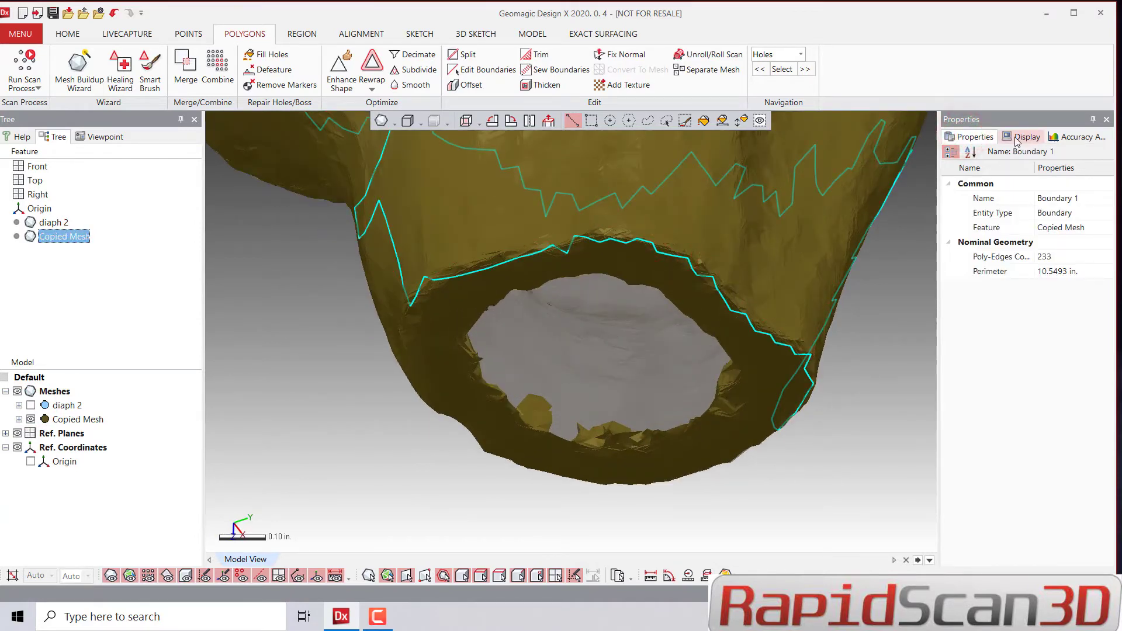
left_click(64, 237)
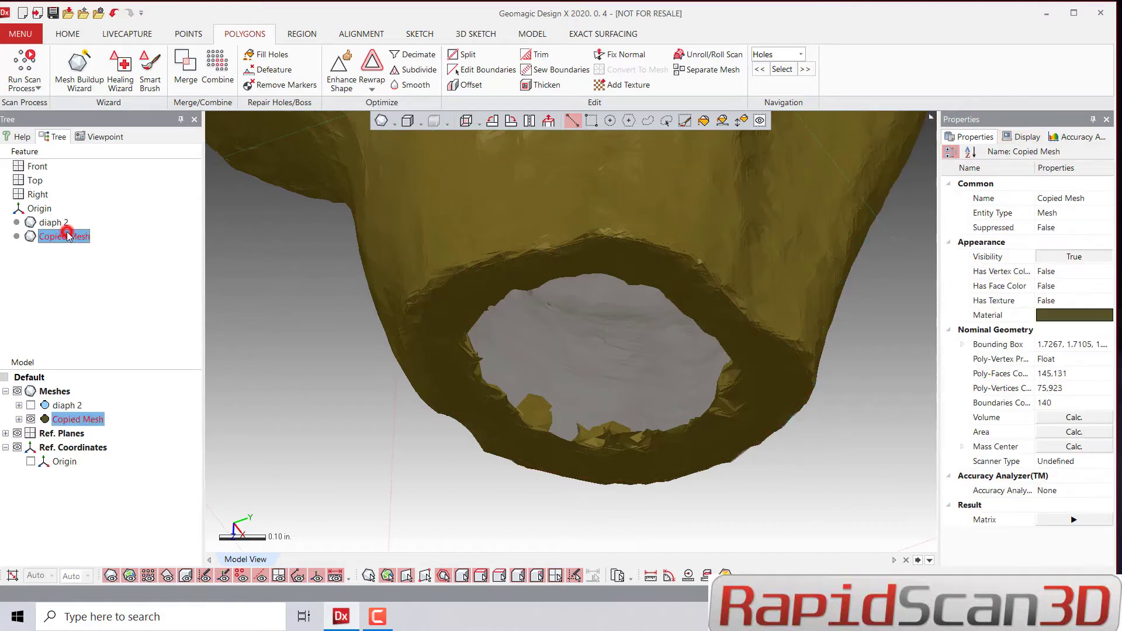
left_click(64, 236)
left_click(1064, 313)
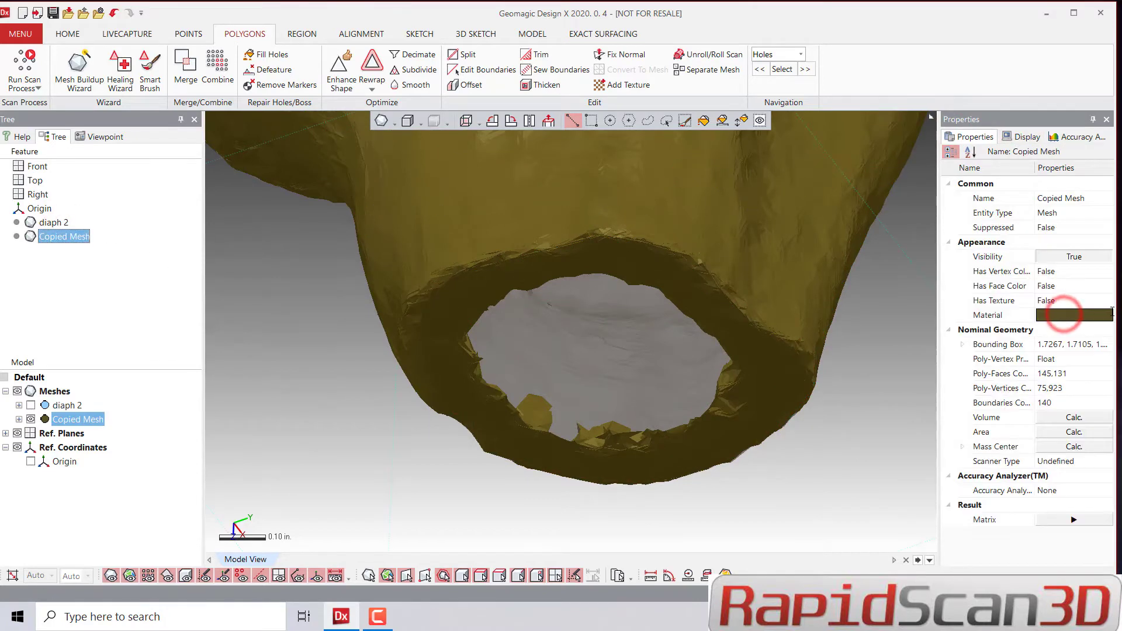
left_click_drag(938, 321, 897, 321)
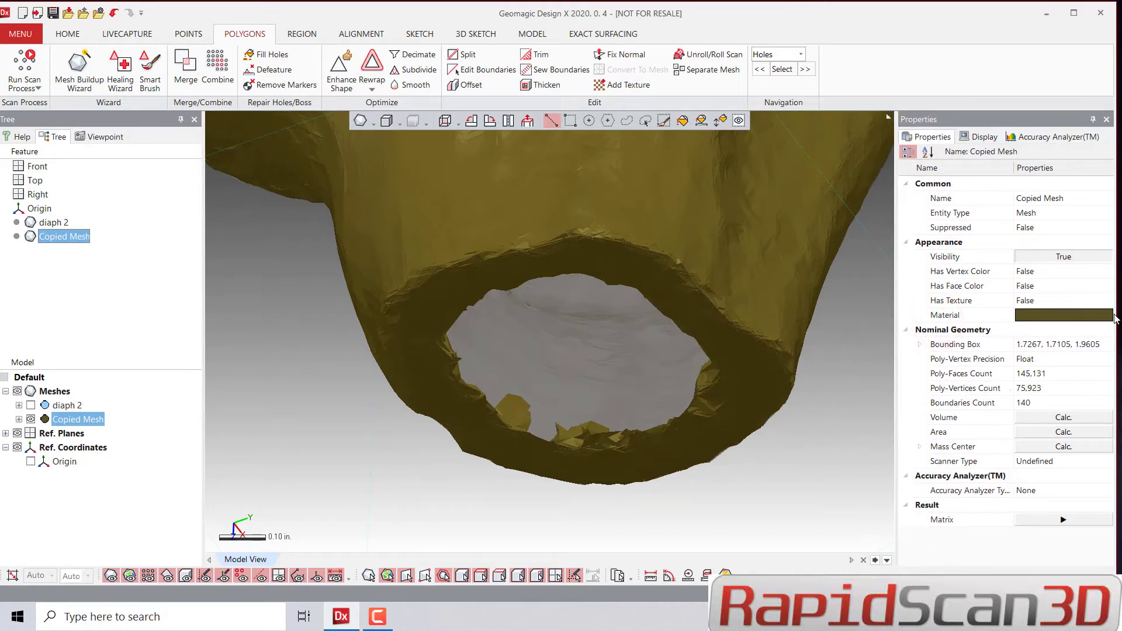
left_click(1073, 13)
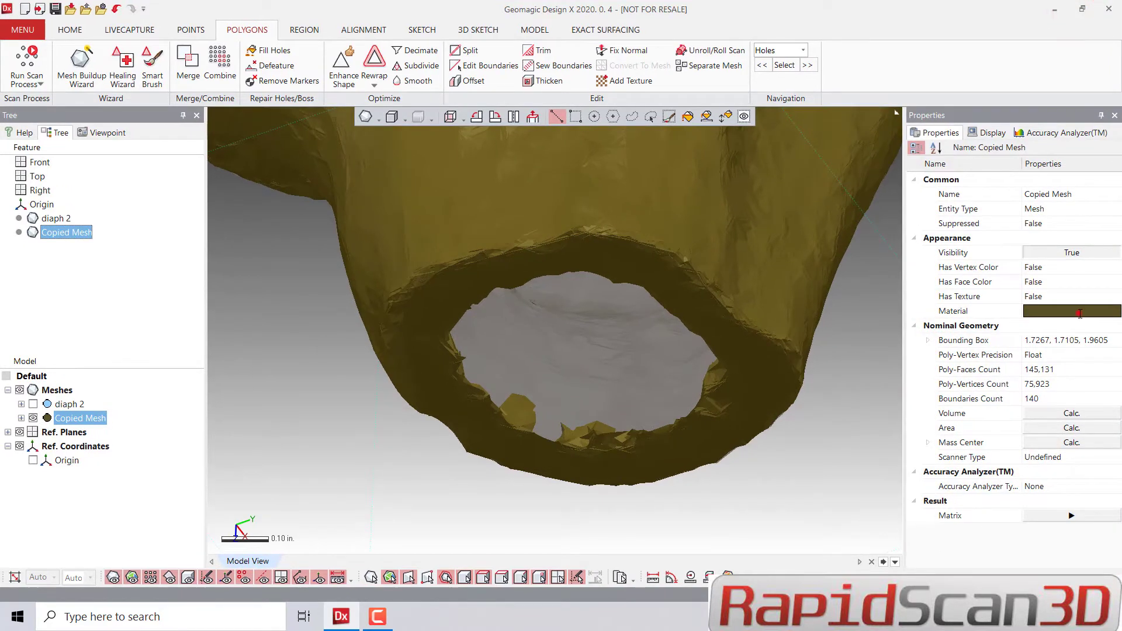
left_click(1080, 313)
left_click(1114, 312)
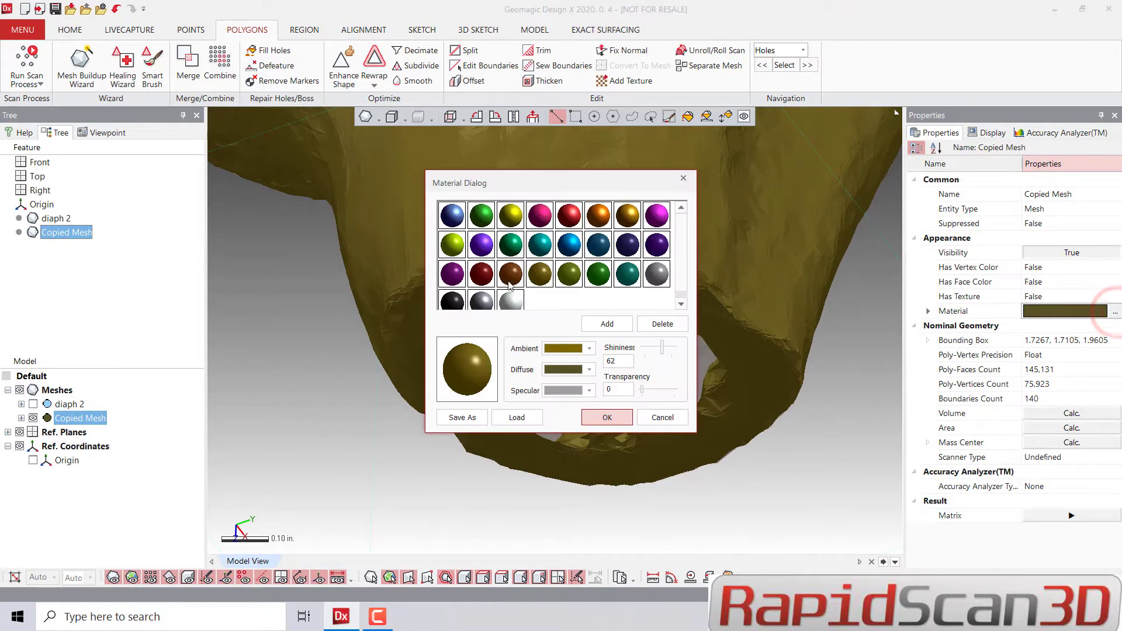
left_click(510, 245)
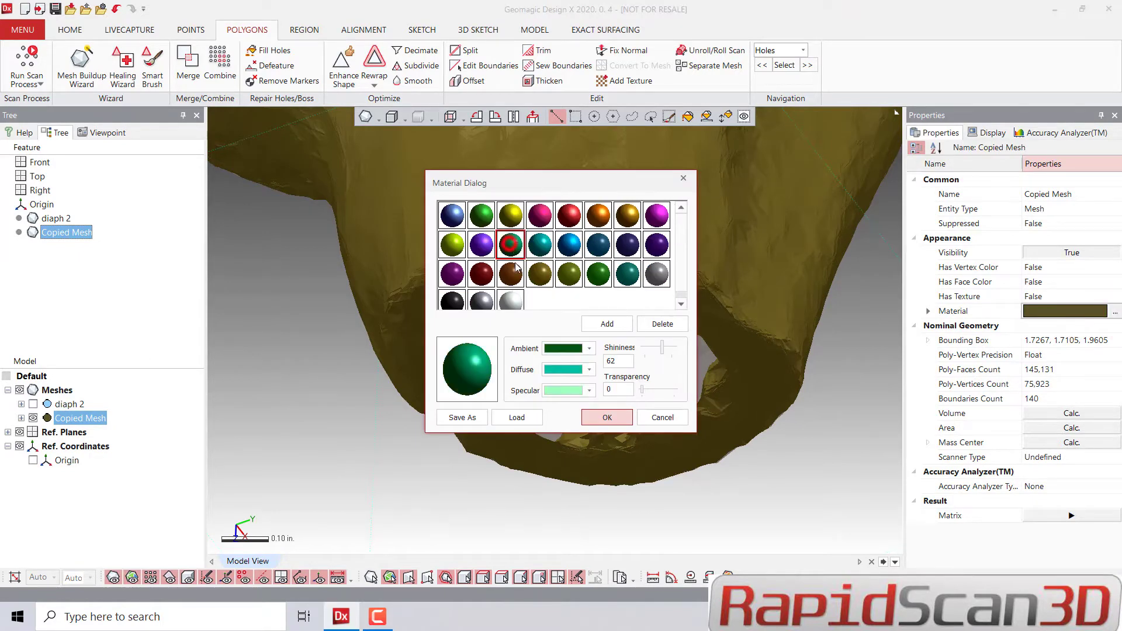
left_click(599, 416)
Step: Brush-select the stray poly-faces along the cavity opening's inner edge, keep the outer surface out of the selection, and delete them
right_click_drag(675, 418, 502, 403)
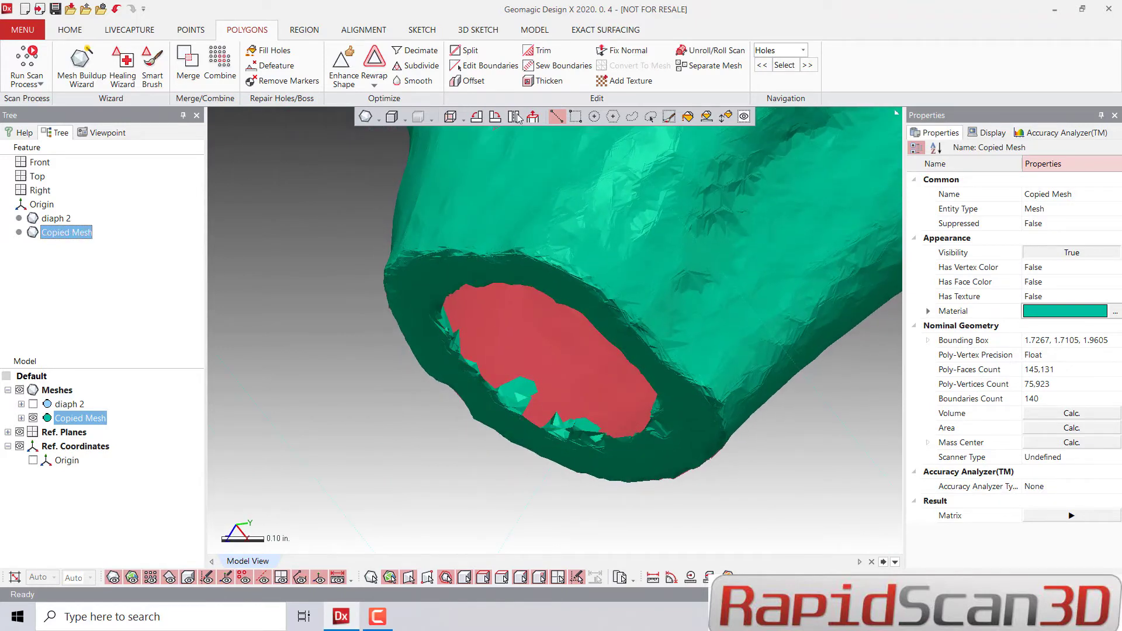
left_click(668, 116)
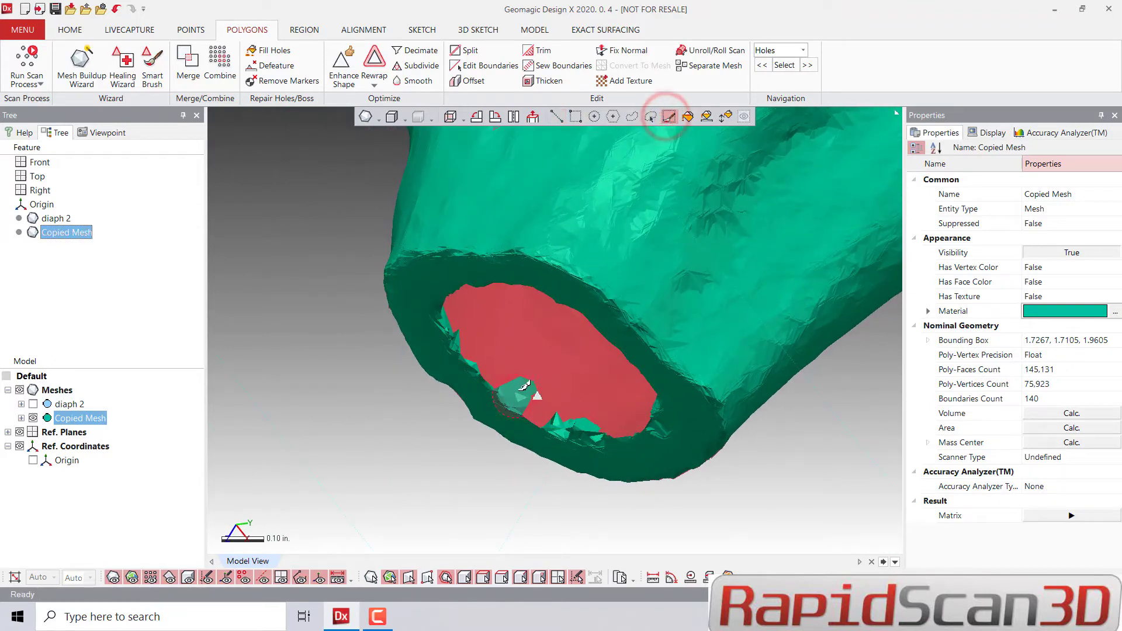
mouse_move(523, 395)
left_mouse_down()
mouse_move(512, 383)
mouse_move(590, 409)
mouse_move(520, 435)
left_mouse_up()
mouse_move(520, 435)
right_mouse_down()
mouse_move(551, 370)
mouse_move(479, 430)
right_mouse_up()
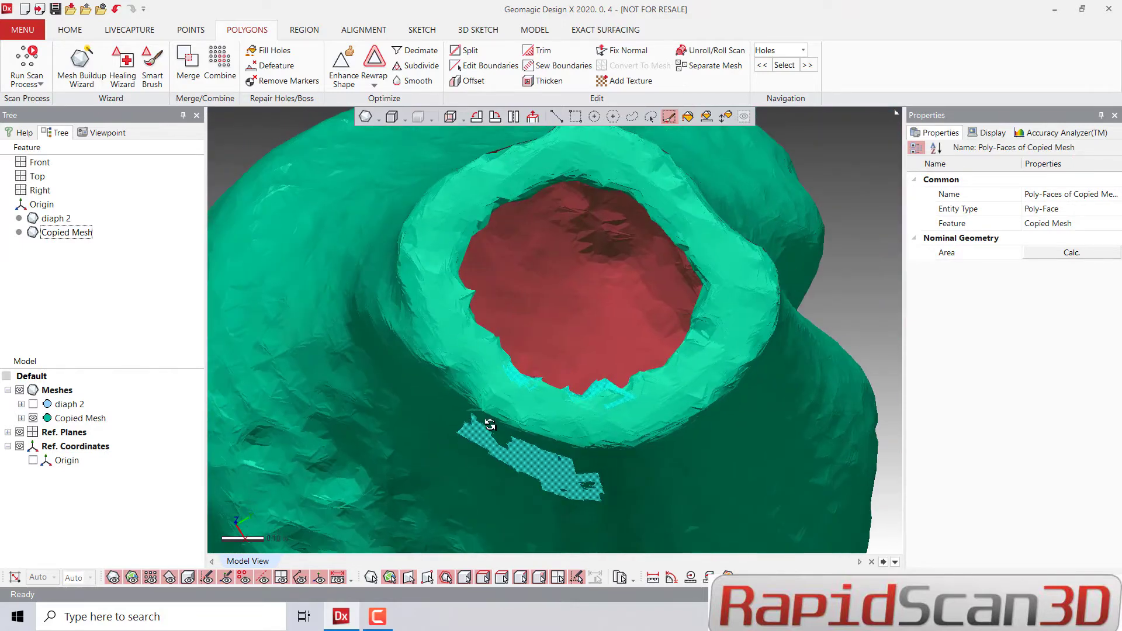
right_click_drag(632, 503, 507, 523)
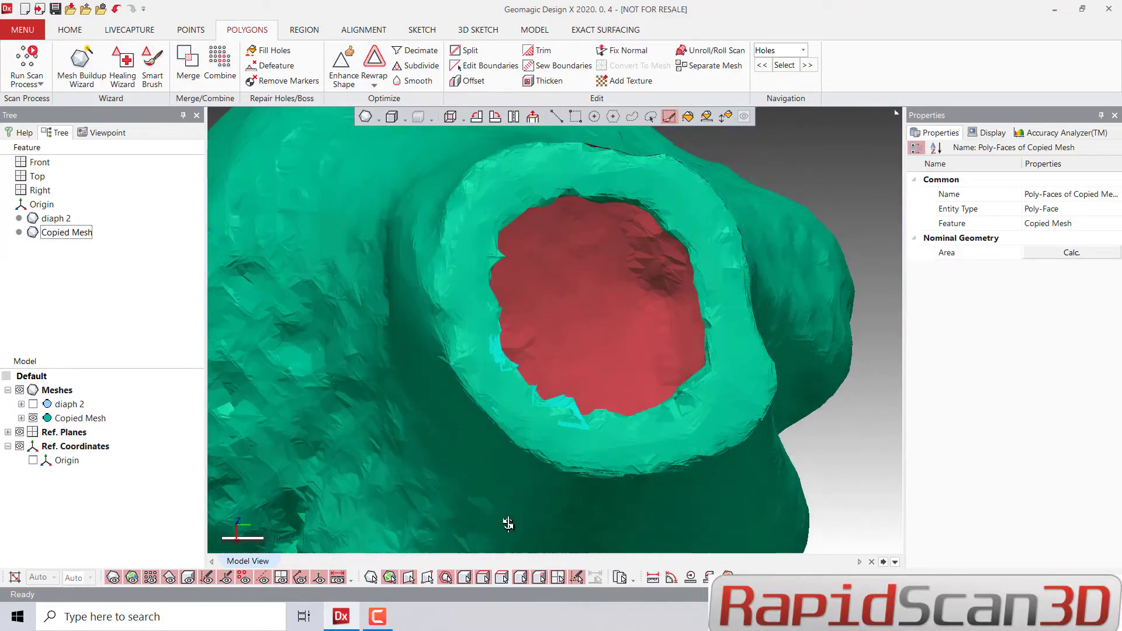
key("Delete")
Step: Fill the small hole in the bone's outer surface with the flat curvature setting
right_click_drag(619, 391, 514, 327)
scroll(536, 310, "up", 5)
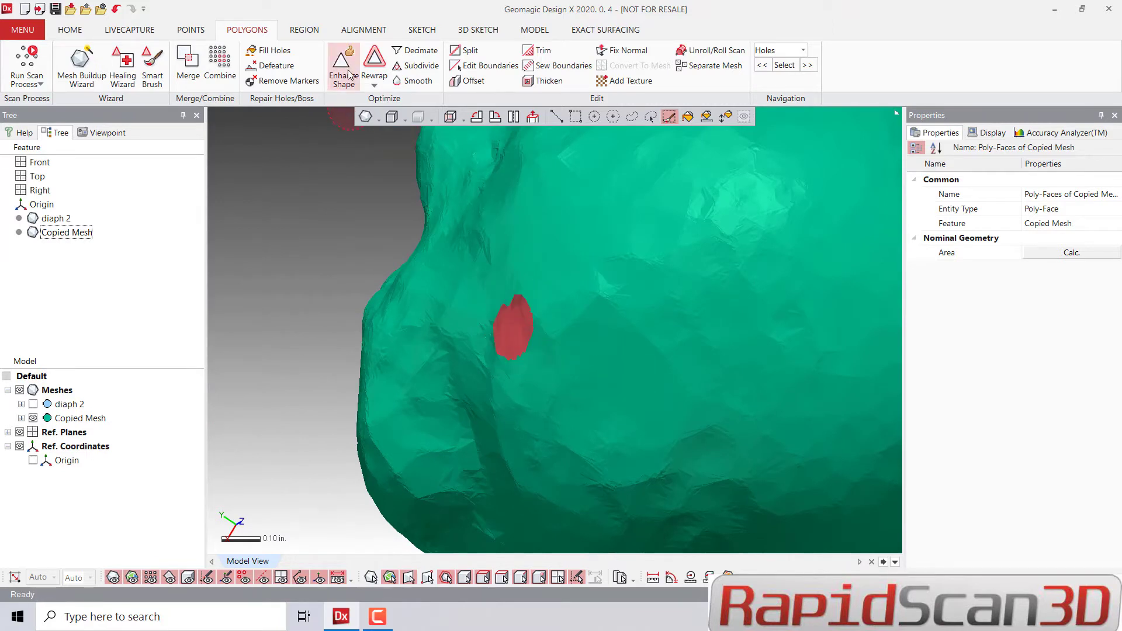
left_click(275, 51)
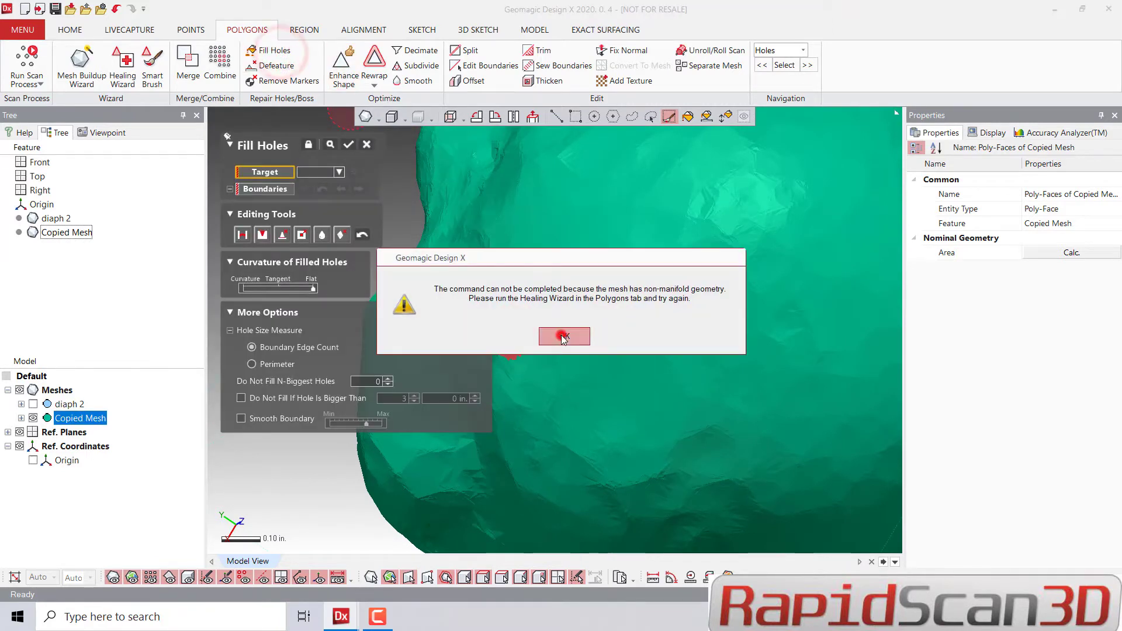
left_click(564, 336)
left_click(517, 298)
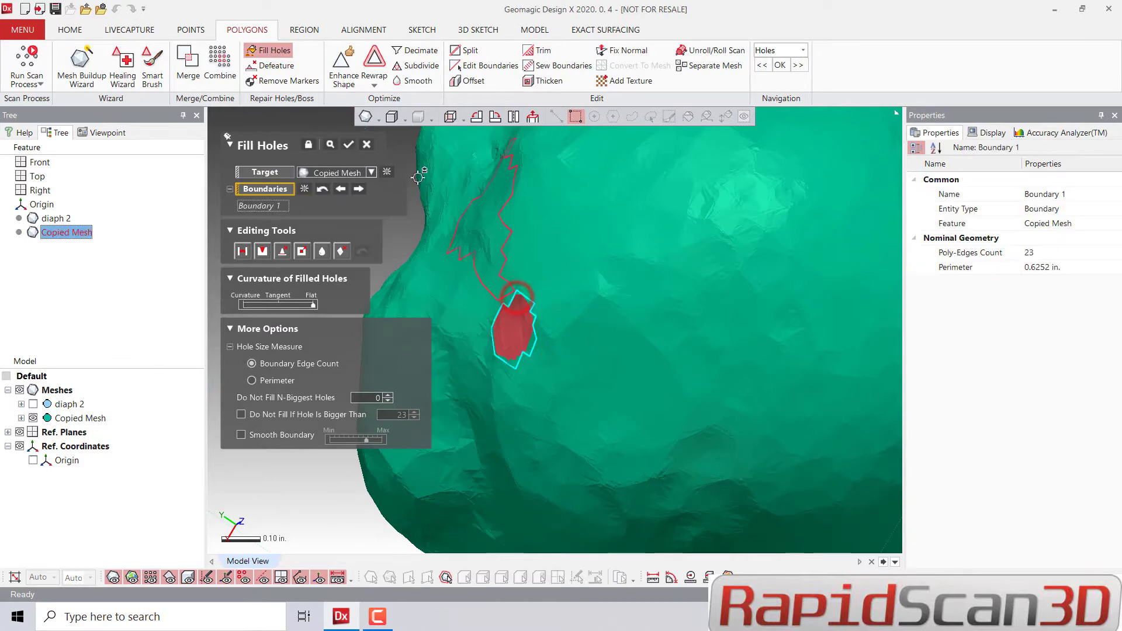
left_click(330, 147)
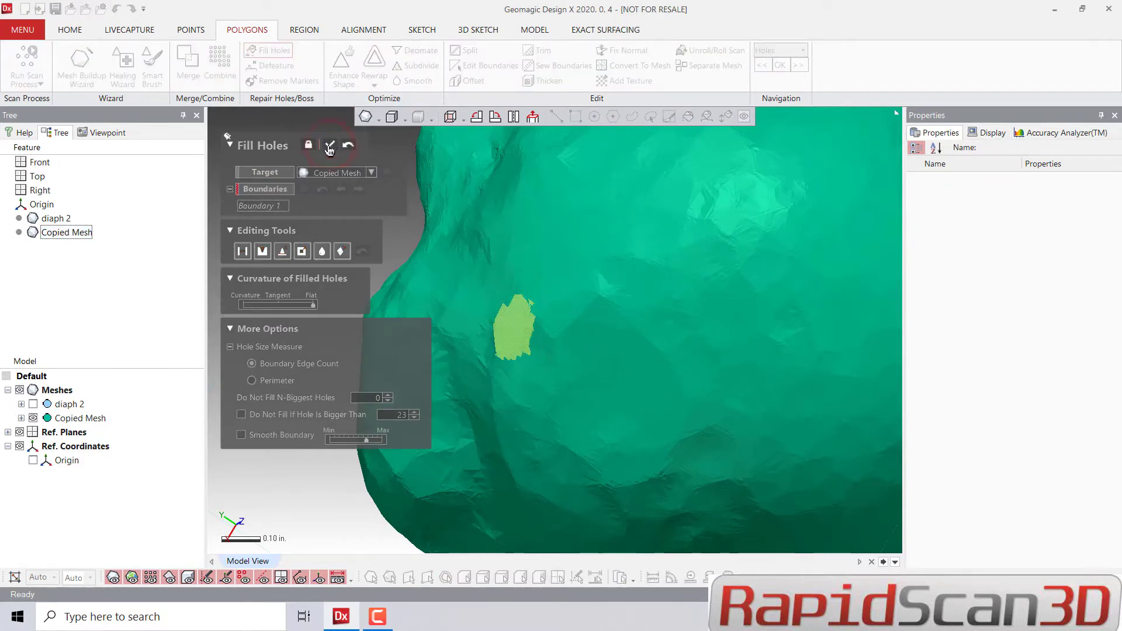
left_click(348, 145)
Step: Try a Global Remesh of the copied mesh with an edge length multiplier of 1 and a clean manifold solid result
right_click_drag(586, 308, 525, 334)
scroll(586, 330, "down", 5)
mouse_move(748, 314)
right_mouse_down()
mouse_move(427, 351)
mouse_move(434, 338)
right_mouse_up()
mouse_move(620, 339)
right_mouse_down()
mouse_move(454, 318)
mouse_move(696, 296)
mouse_move(461, 408)
mouse_move(718, 398)
mouse_move(761, 413)
mouse_move(731, 380)
right_mouse_up()
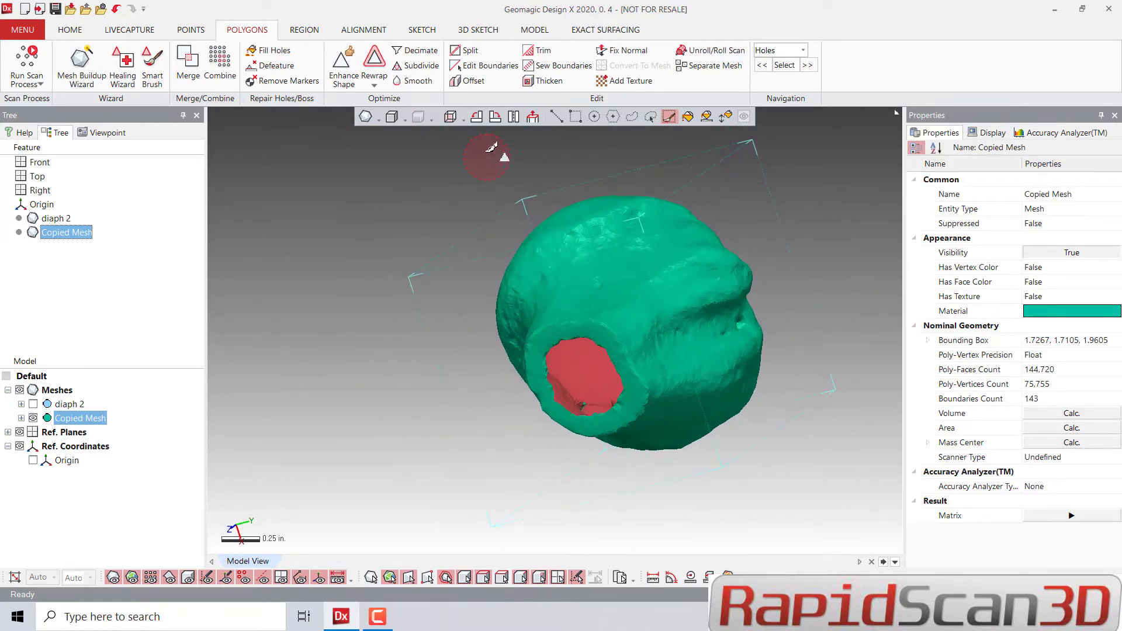
left_click(377, 81)
left_click(394, 105)
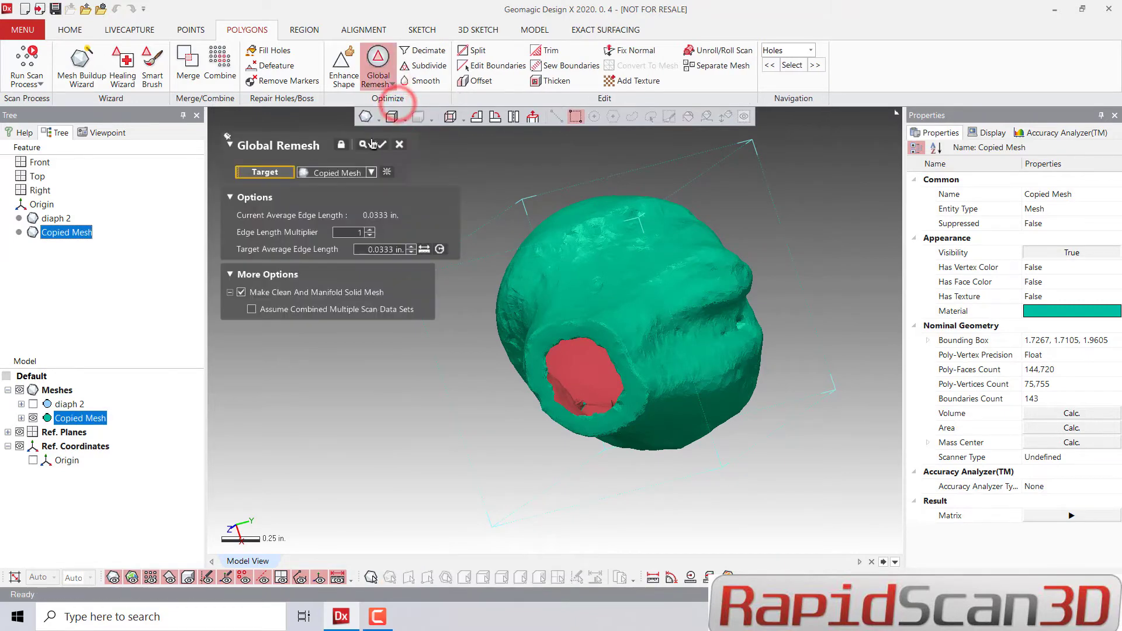
left_click(362, 146)
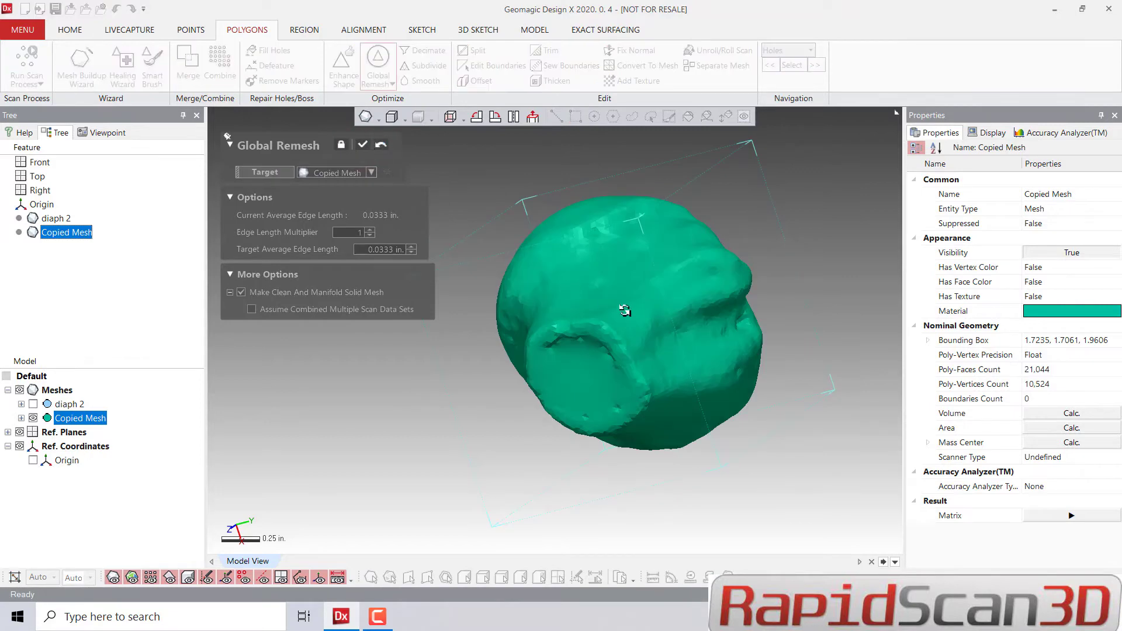
right_click_drag(624, 310, 655, 304)
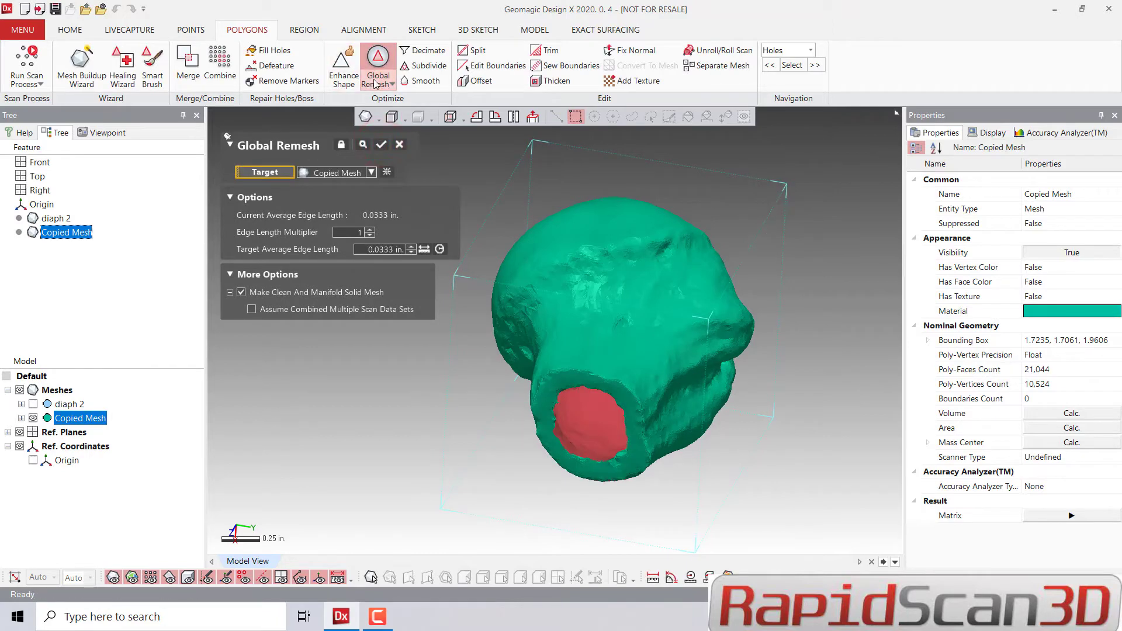
Step: Optimize the copied mesh with High Quality Mesh Conversion, edge length multipliers of 1 minimum and 5 maximum, and a 0.1 deviation multiplier
left_click(377, 83)
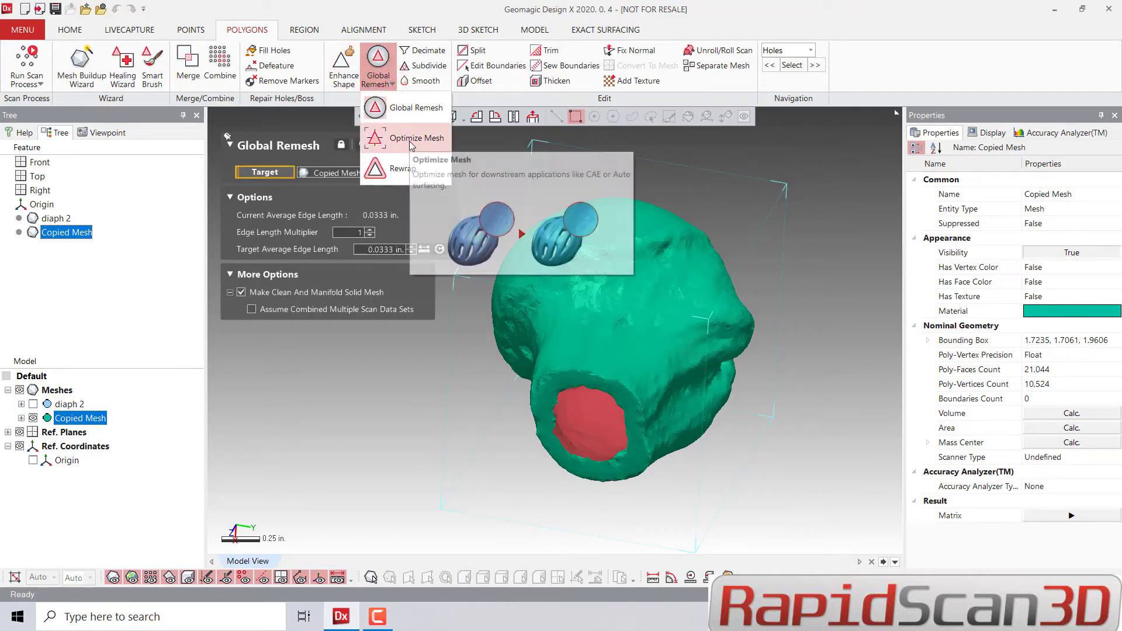
left_click(411, 140)
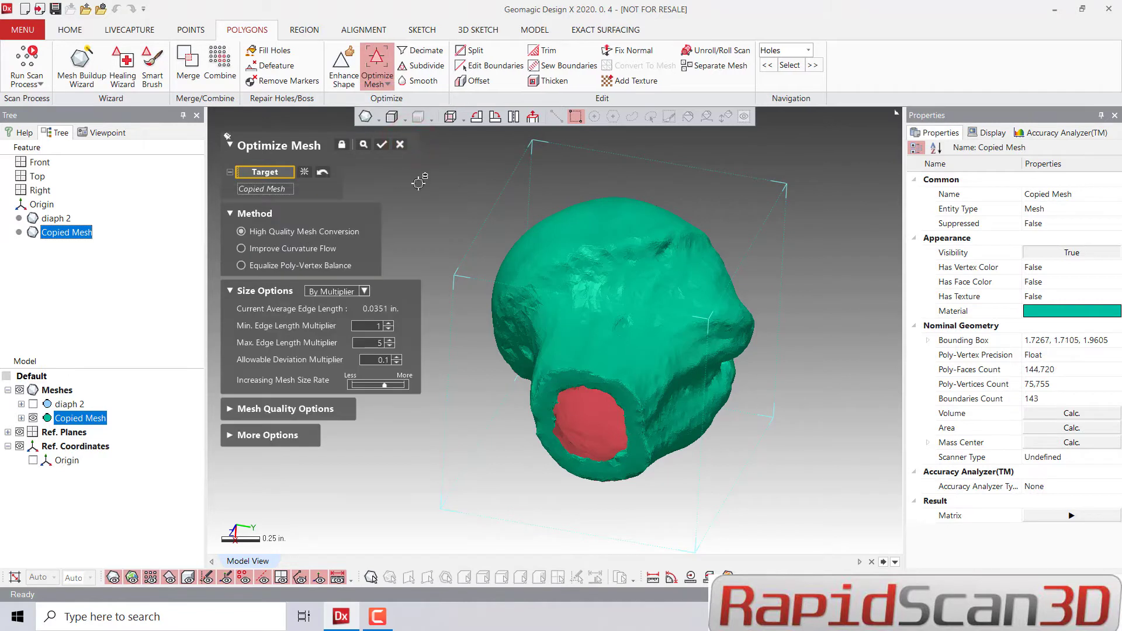
left_click(363, 145)
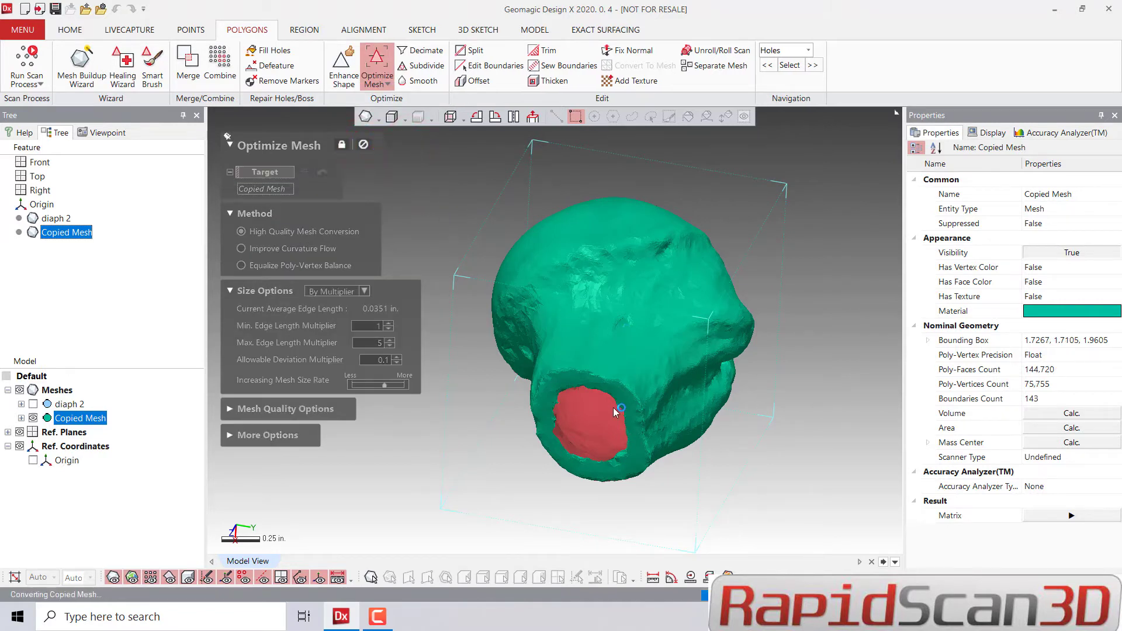
scroll(612, 408, "up", 10)
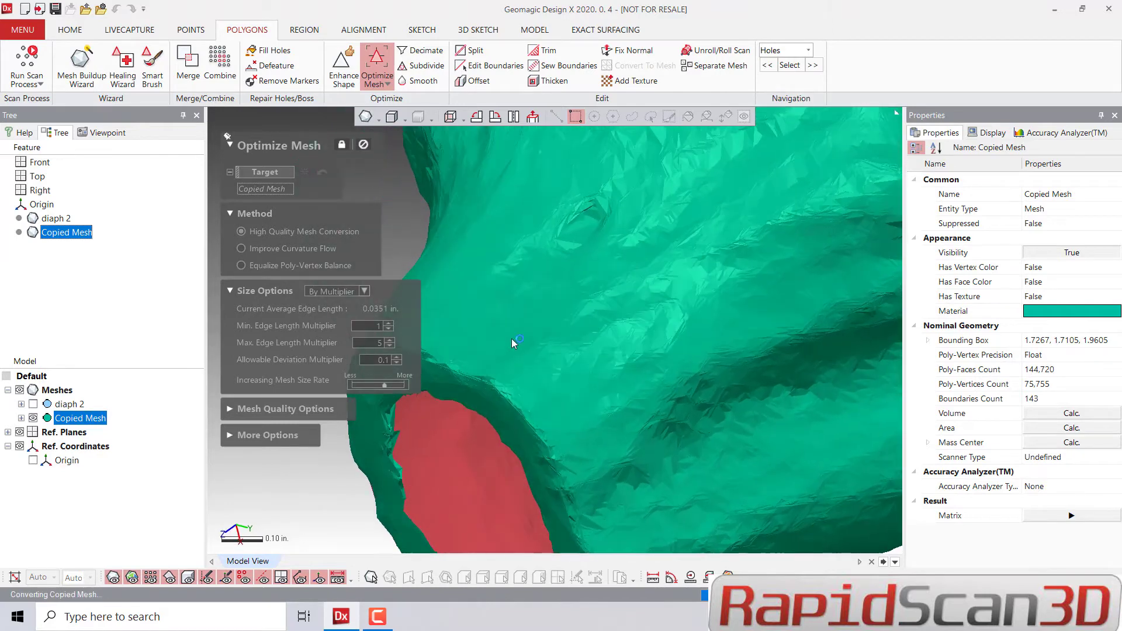
scroll(510, 338, "up", 3)
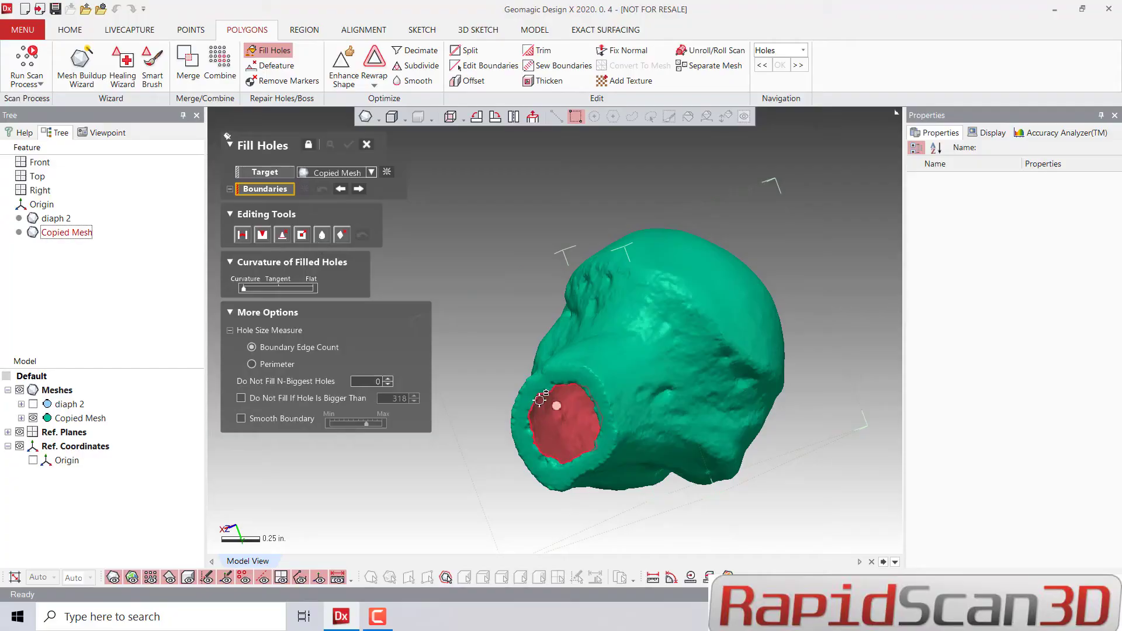
Step: Fill the large opening at the bone's cut end using the curvature-following setting
left_click(539, 400)
right_click_drag(780, 344, 879, 252)
scroll(739, 247, "up", 5)
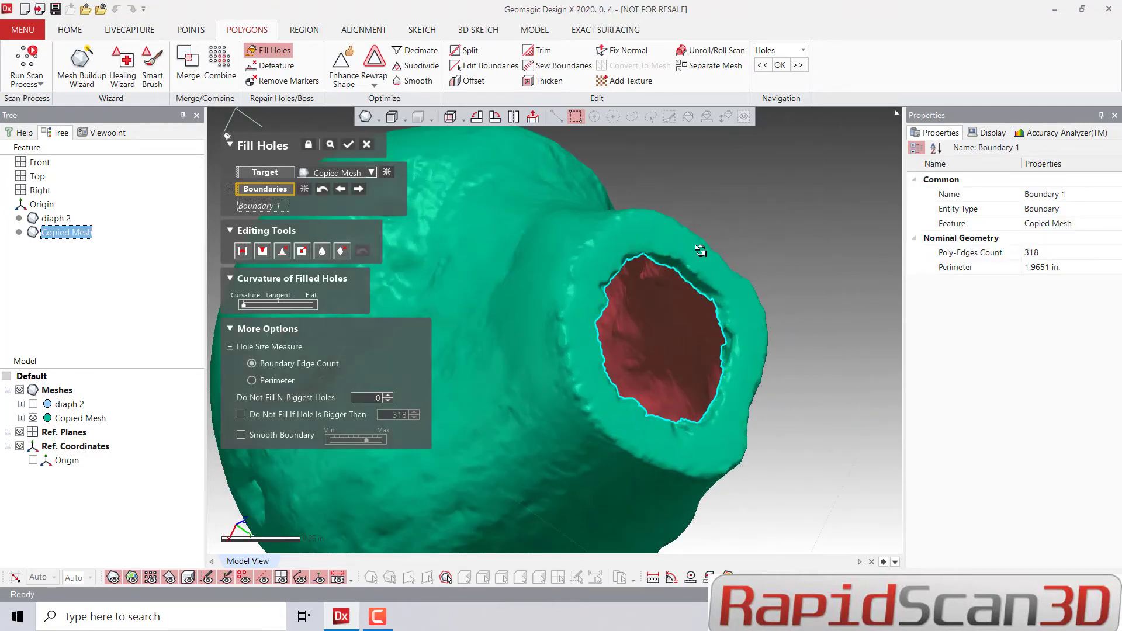
left_click(330, 146)
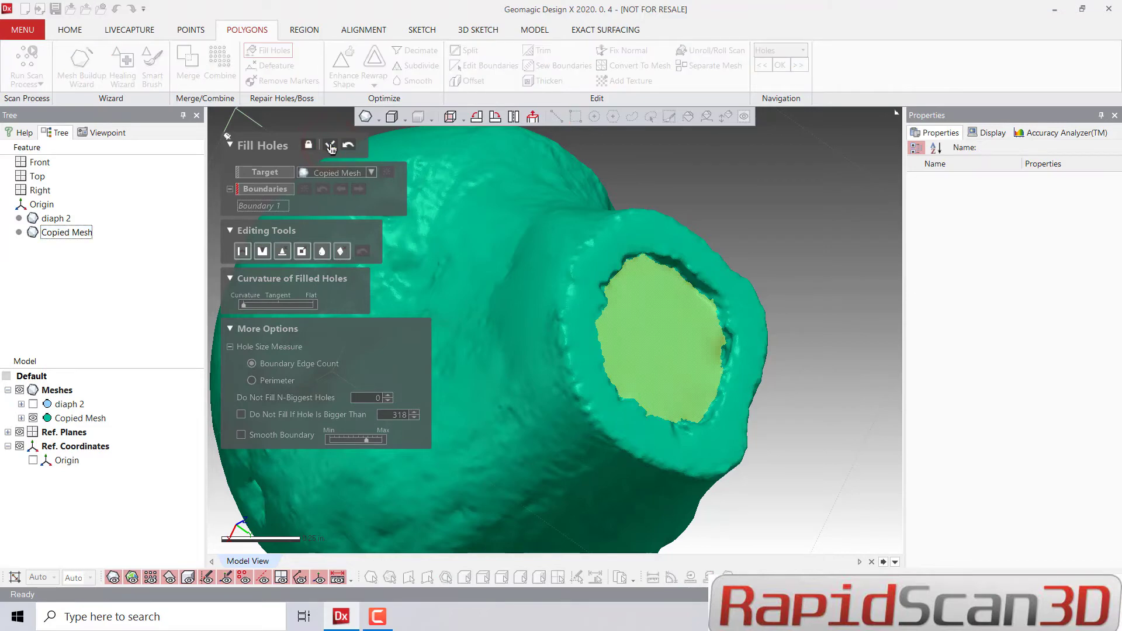
left_click(330, 146)
Step: Apply Enhance Shape to the copied mesh with sharpness, overall smoothness, and enhance level at maximum
right_click_drag(753, 239, 444, 321)
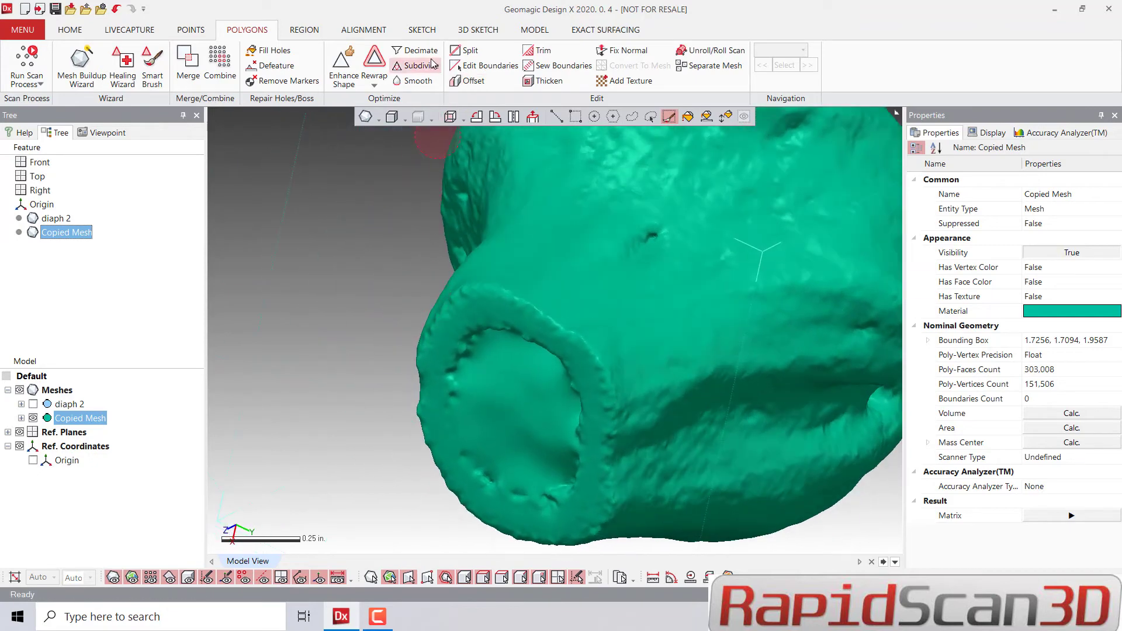
left_click(342, 73)
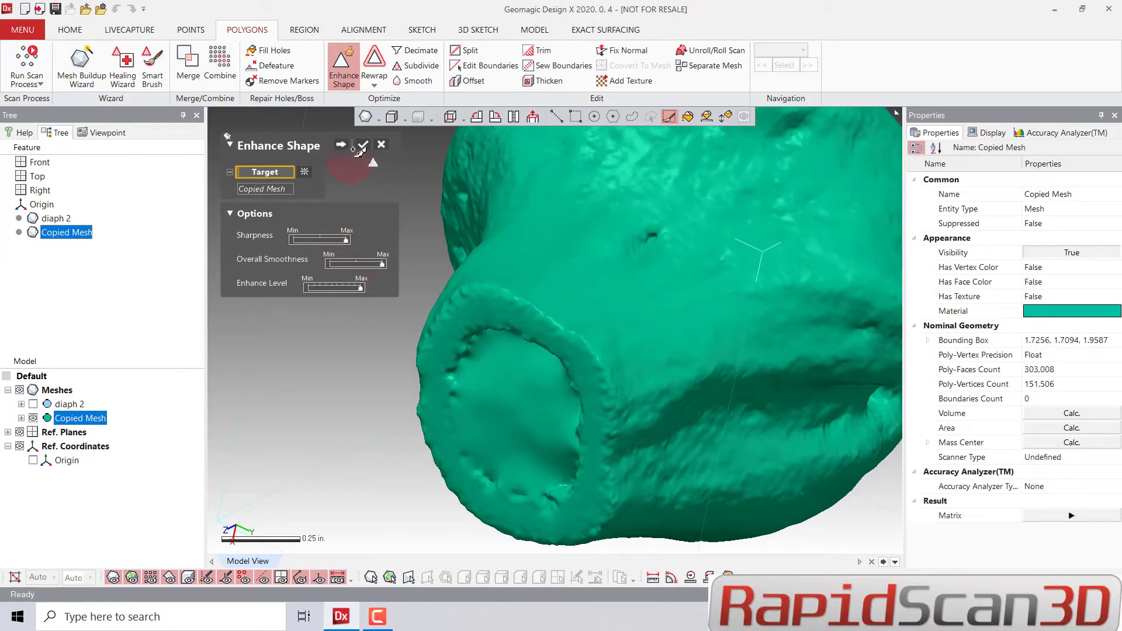
left_click(340, 145)
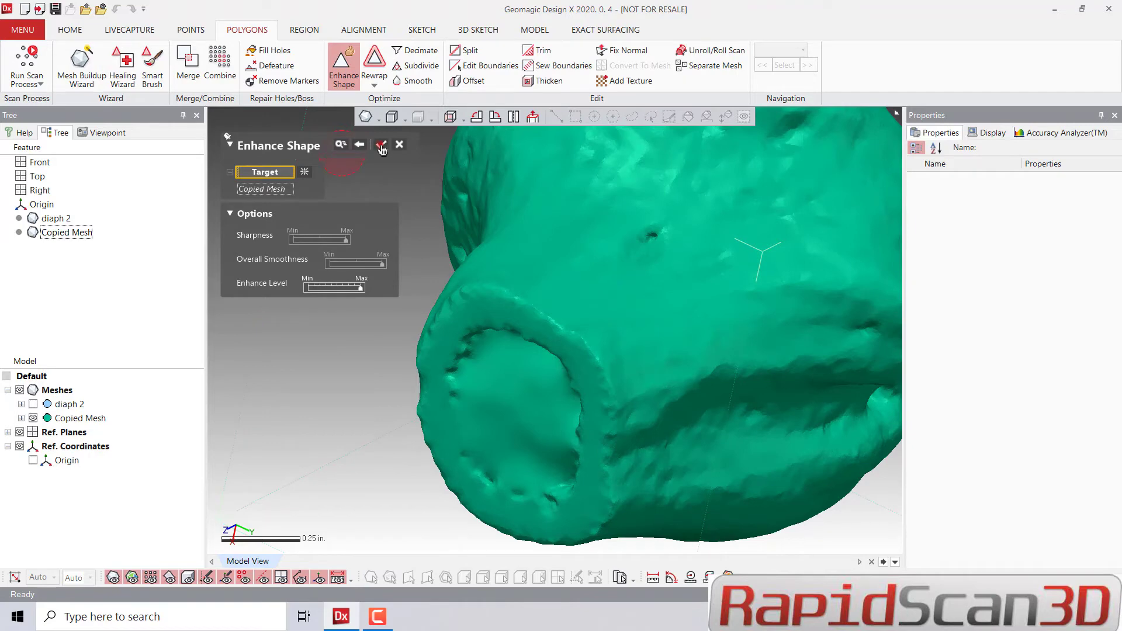
left_click(381, 146)
Step: Duplicate the enhanced green mesh and hide the green one
scroll(626, 335, "down", 4)
right_click_drag(628, 333, 556, 310)
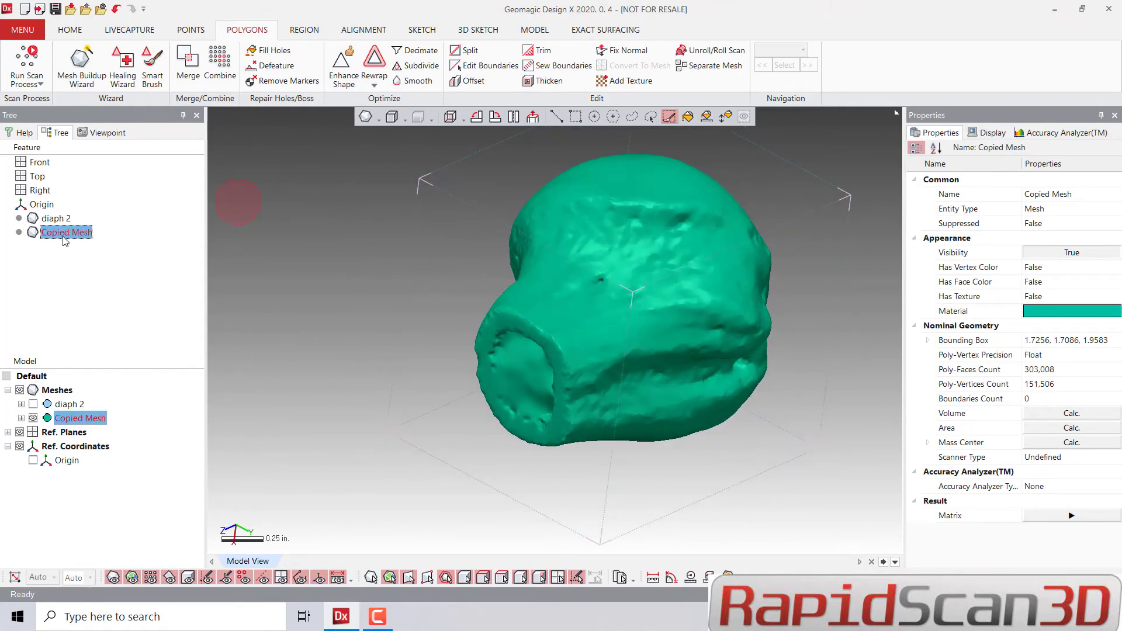
key("ctrl+v")
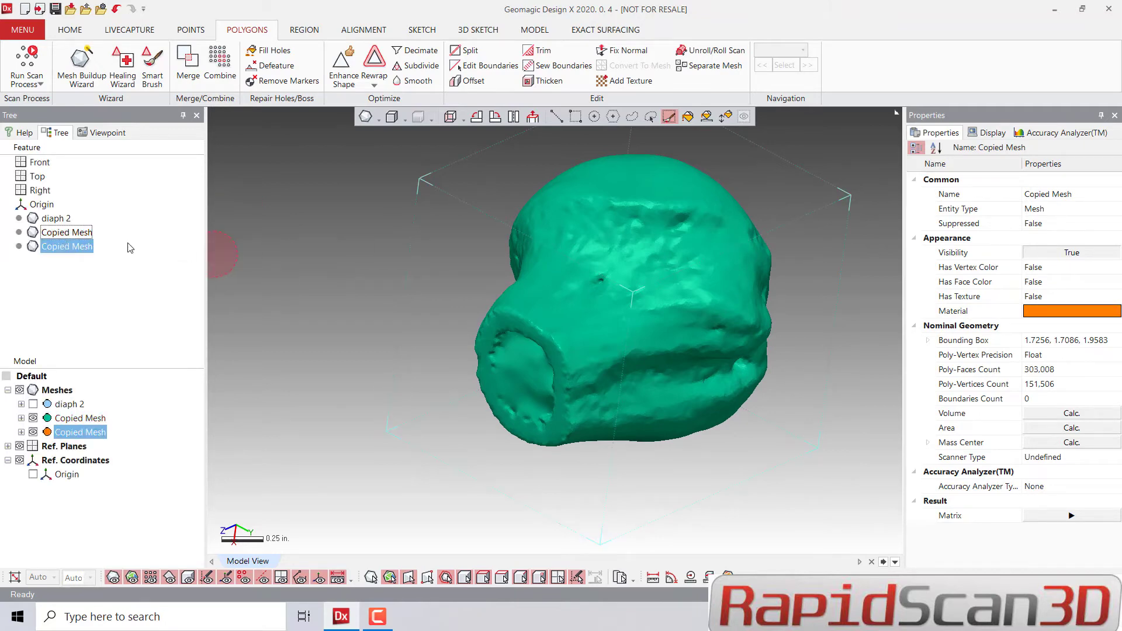
left_click(33, 417)
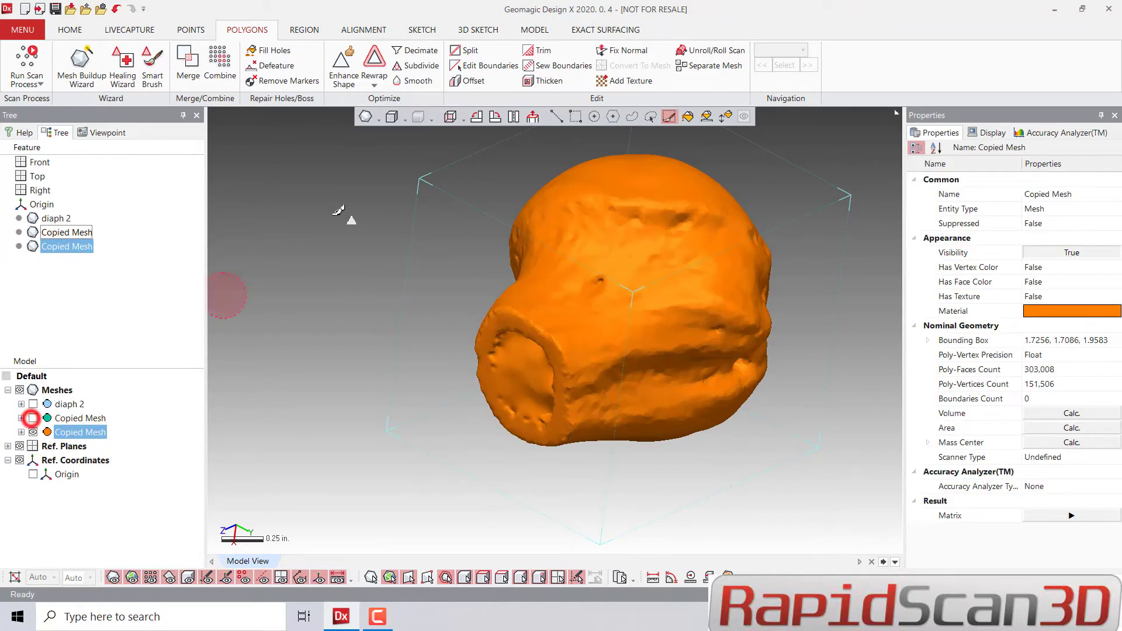
Step: Auto-surface the orange copied mesh as Organic with a target patch count, Adaptive fitting, maximum geometry capture accuracy, and 0.0396 tolerance
left_click(321, 248)
right_click_drag(375, 233, 634, 123)
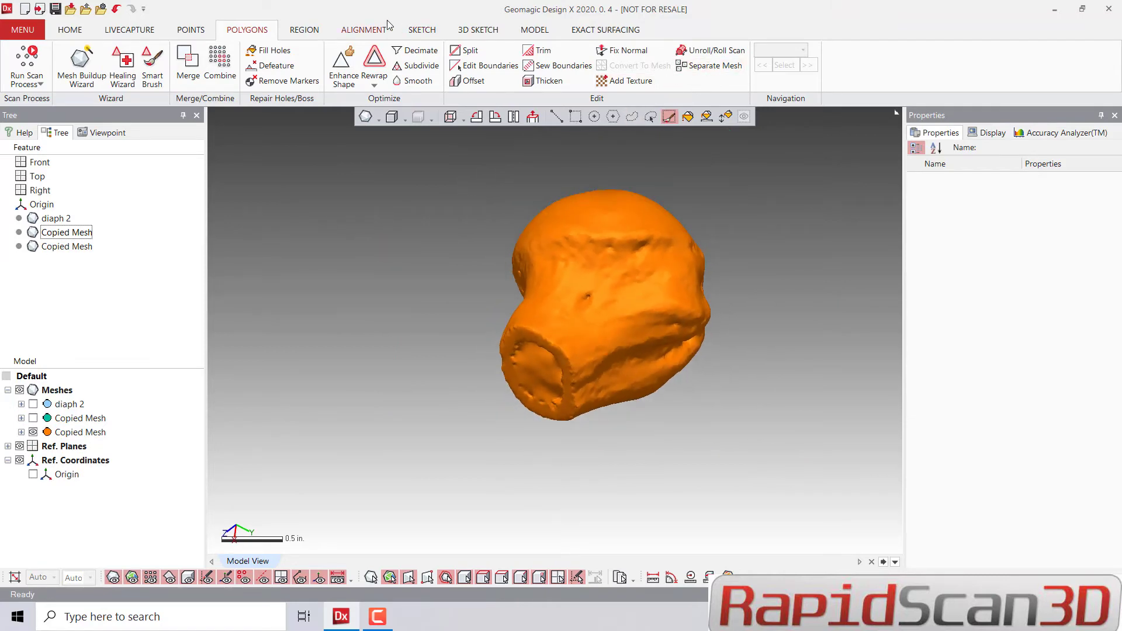
left_click(584, 30)
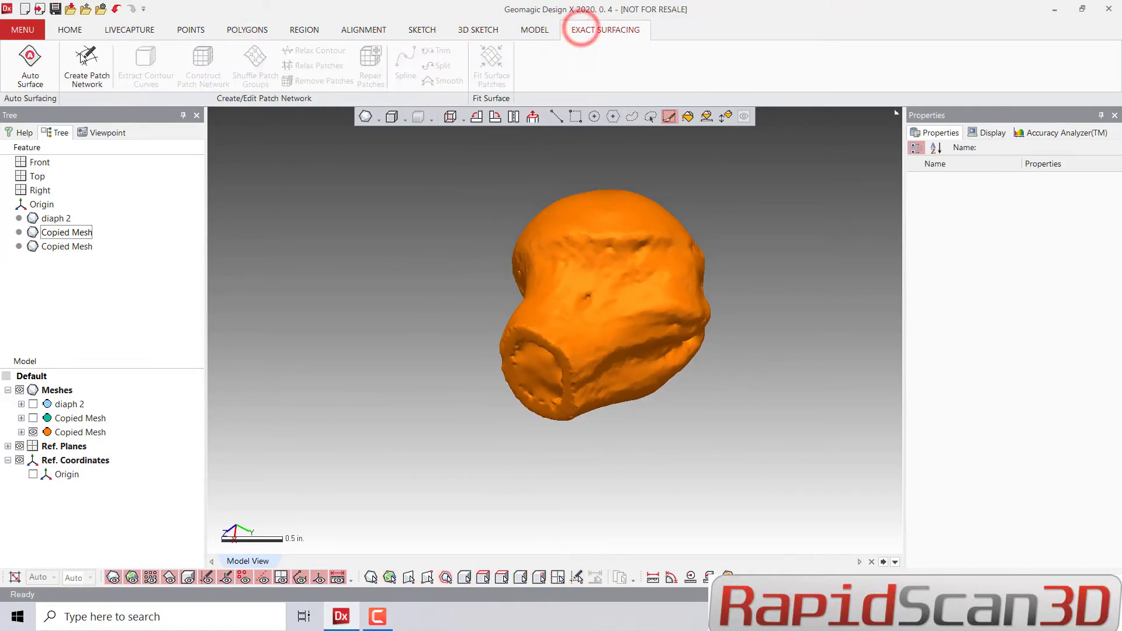
left_click(29, 63)
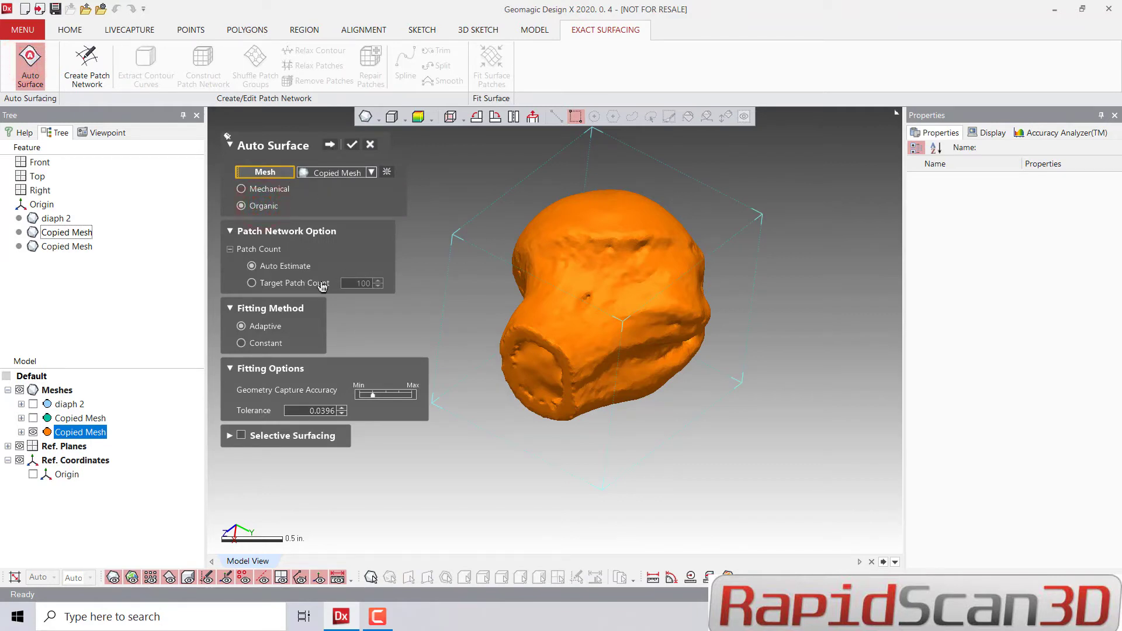
double_click(361, 283)
left_click(330, 146)
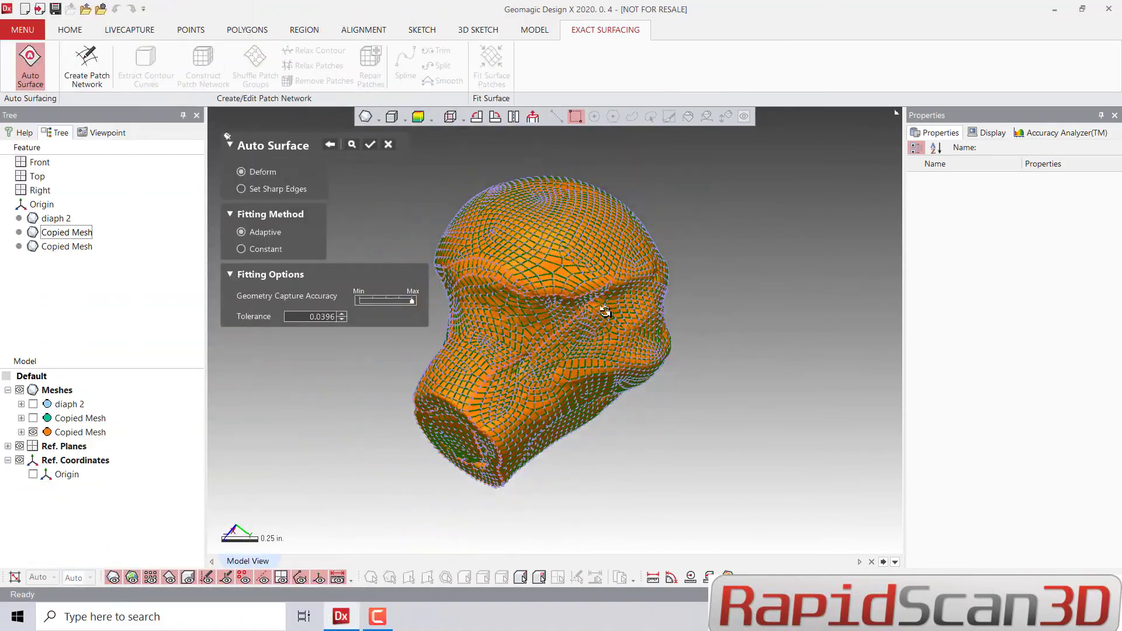
left_click(370, 144)
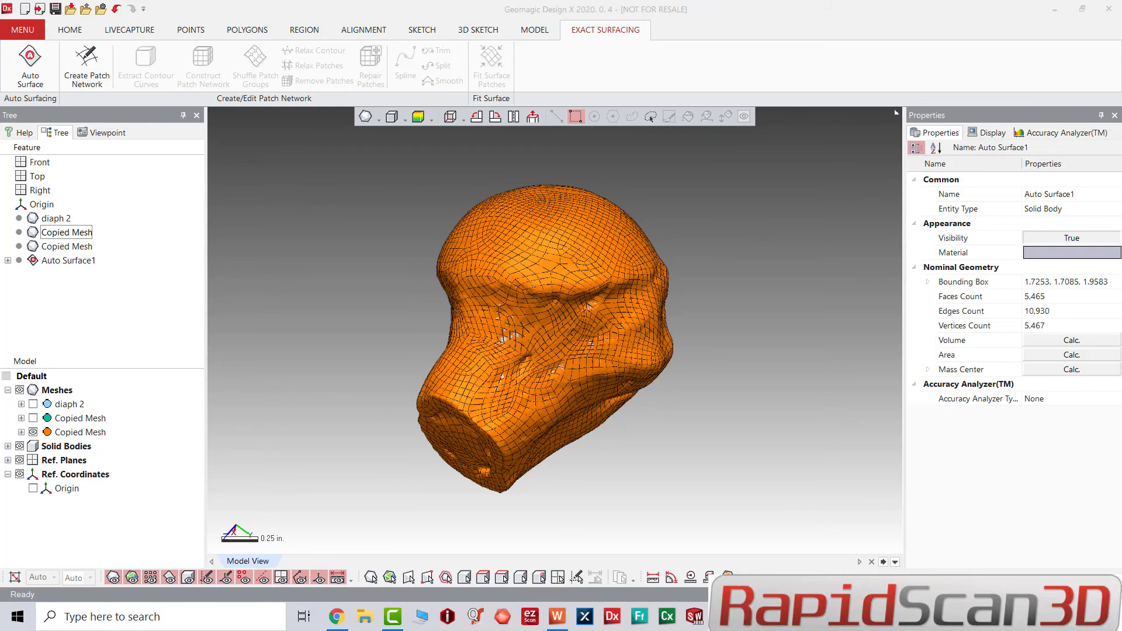
Step: Check the auto-surfaced solid's deviation from the mesh, and examine its patch layout from several sides with the meshes hidden
right_click_drag(722, 354, 577, 429)
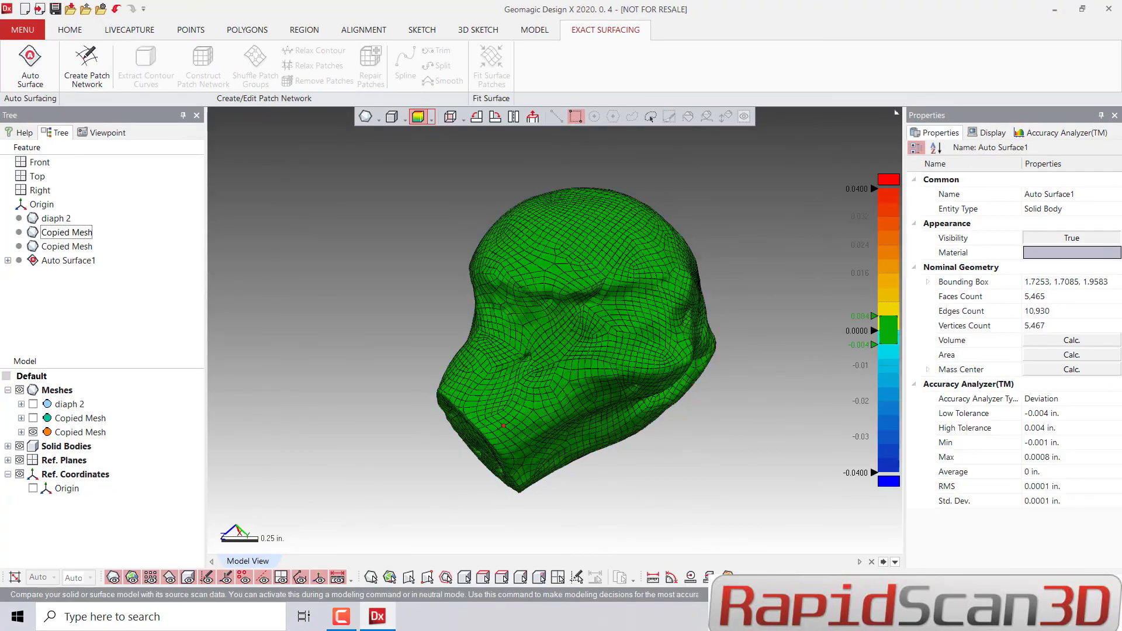
scroll(555, 375, "up", 1)
right_click_drag(751, 325, 898, 318)
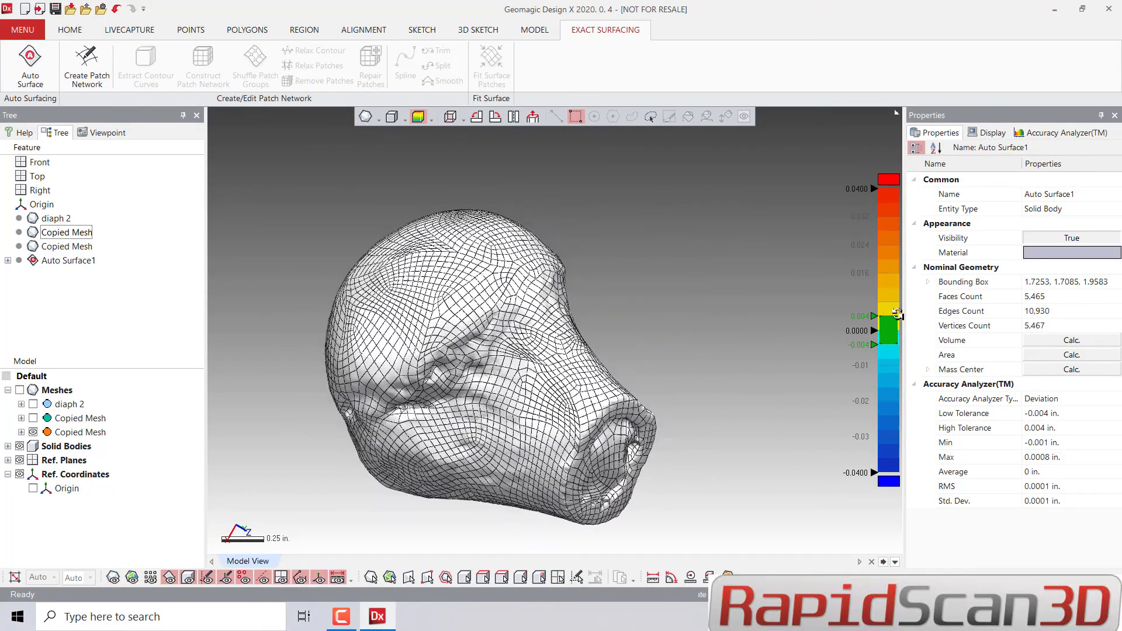
right_click_drag(517, 353, 849, 219)
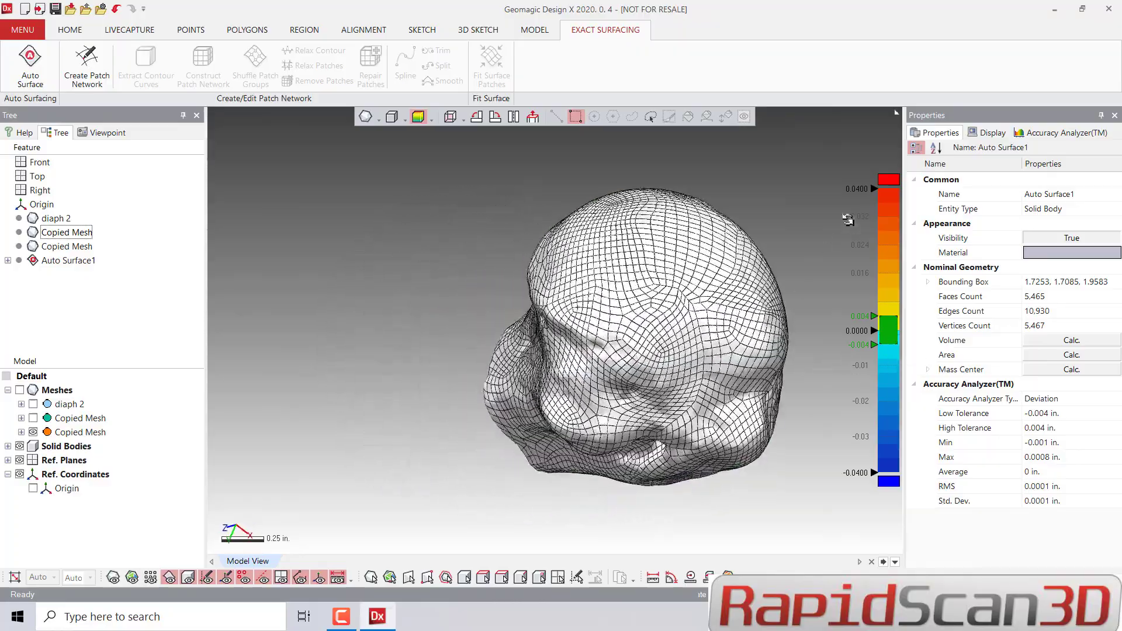